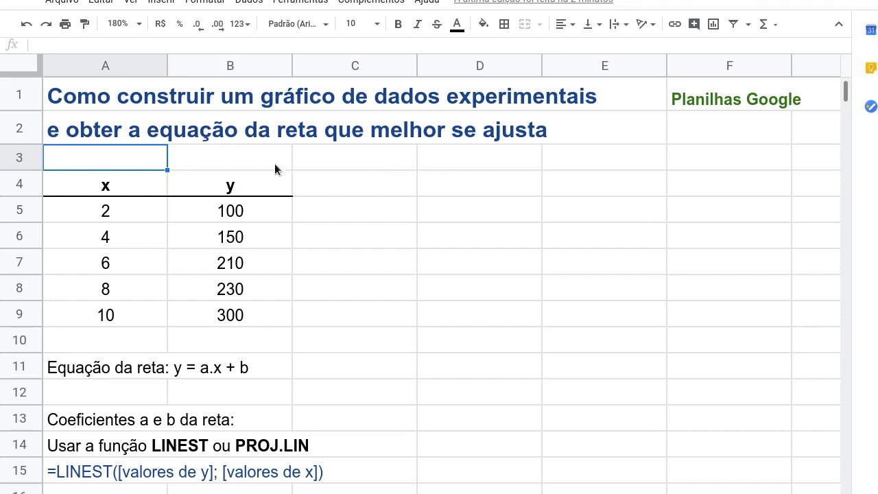
- Examine the headers and values of the x and y data table in A4:B9
{"action": "left_click", "coordinate": [107, 184]}
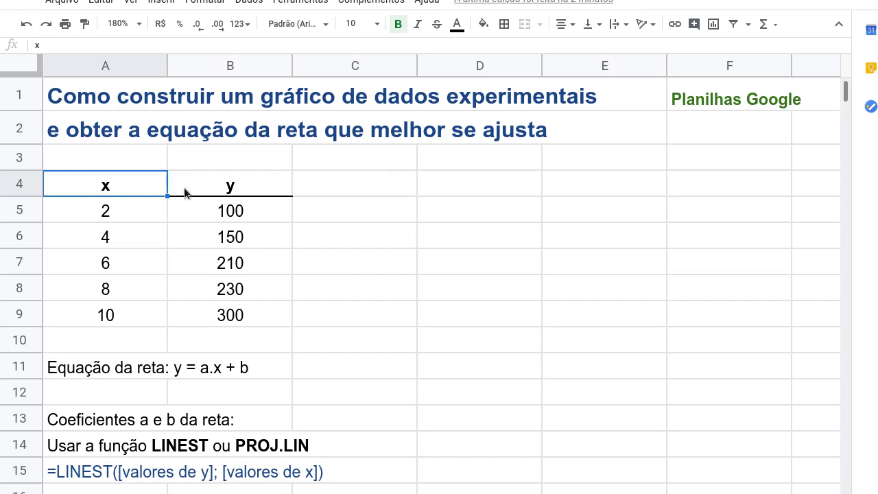
{"action": "left_click", "coordinate": [118, 210]}
{"action": "left_click", "coordinate": [123, 237]}
{"action": "left_click", "coordinate": [119, 268]}
{"action": "left_click", "coordinate": [119, 292]}
{"action": "left_click", "coordinate": [119, 315]}
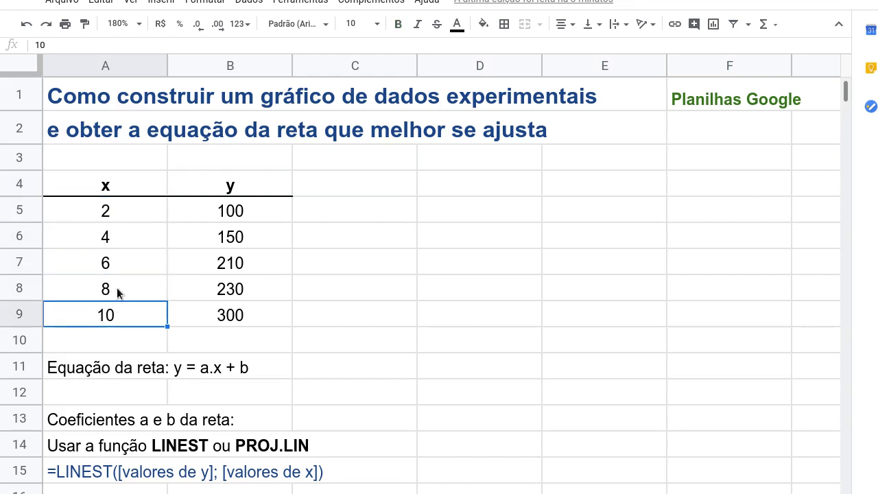
{"action": "left_click", "coordinate": [231, 192]}
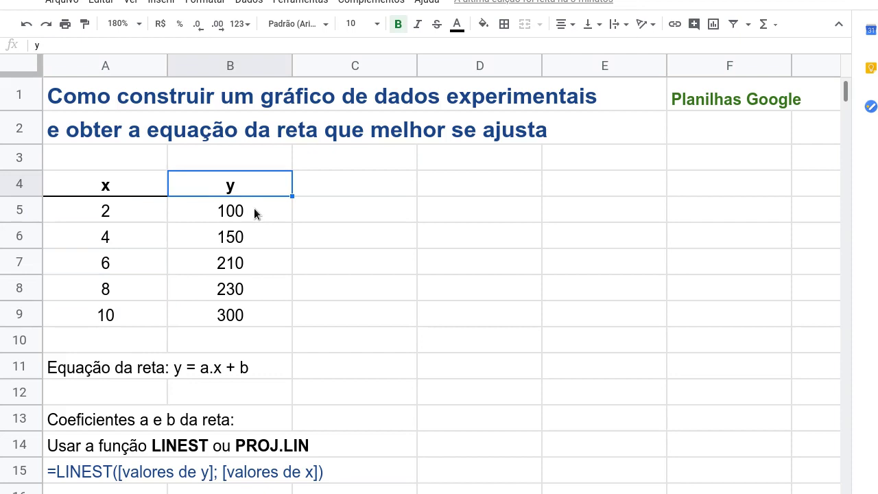
{"action": "left_click", "coordinate": [254, 209]}
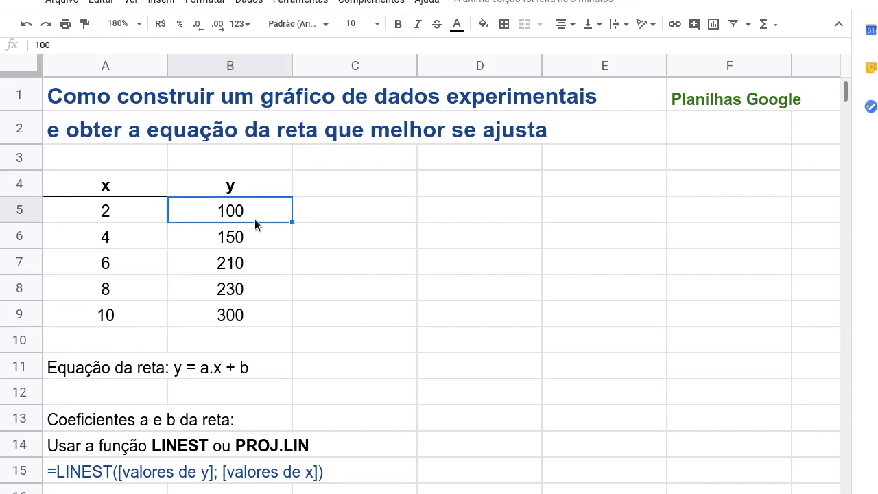
{"action": "left_click", "coordinate": [256, 239]}
{"action": "left_click", "coordinate": [250, 262]}
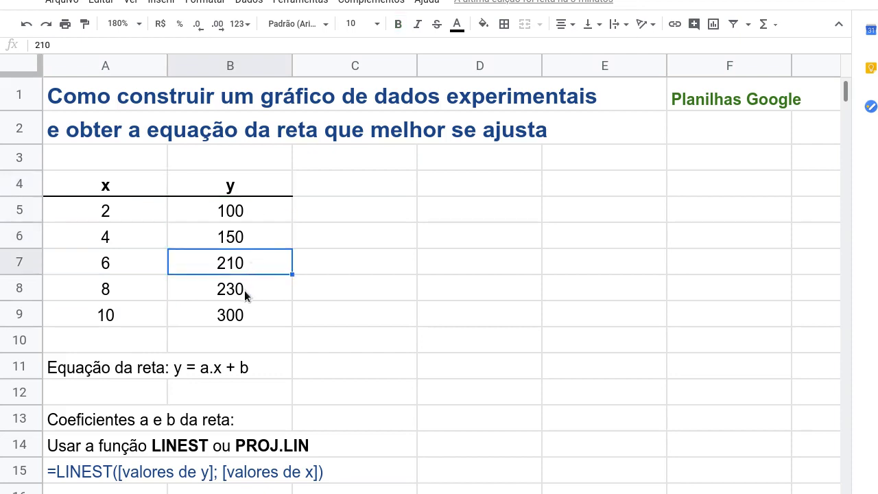
{"action": "left_click", "coordinate": [250, 291]}
{"action": "left_click", "coordinate": [245, 316]}
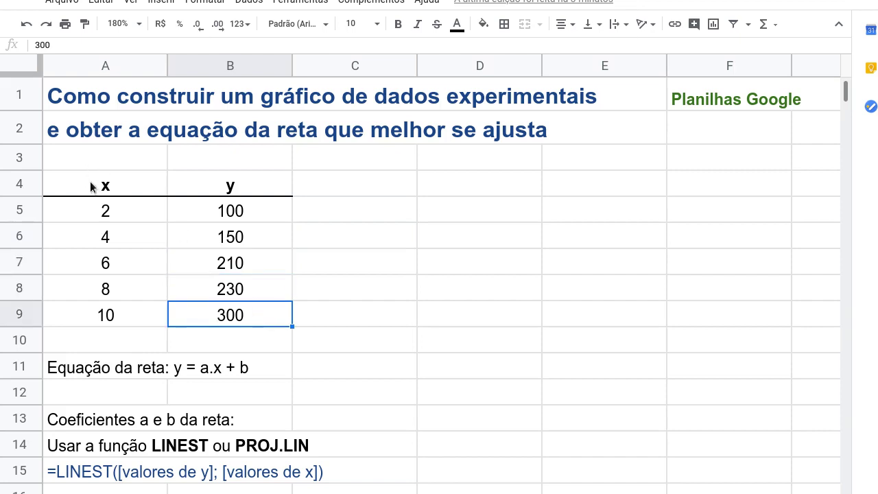
{"action": "left_click_drag", "start_coordinate": [110, 187], "coordinate": [240, 315]}
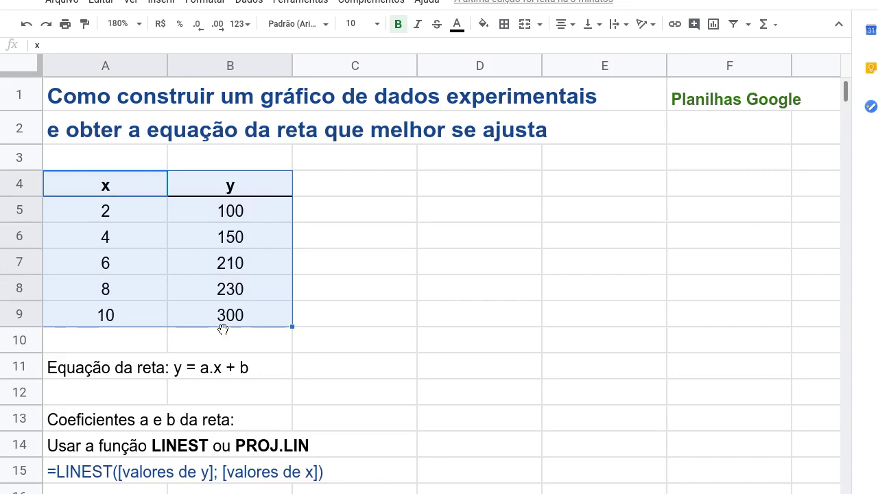
- Examine the line equation in row 11 and the LINEST function notes in rows 13 to 15
{"action": "left_click", "coordinate": [187, 369]}
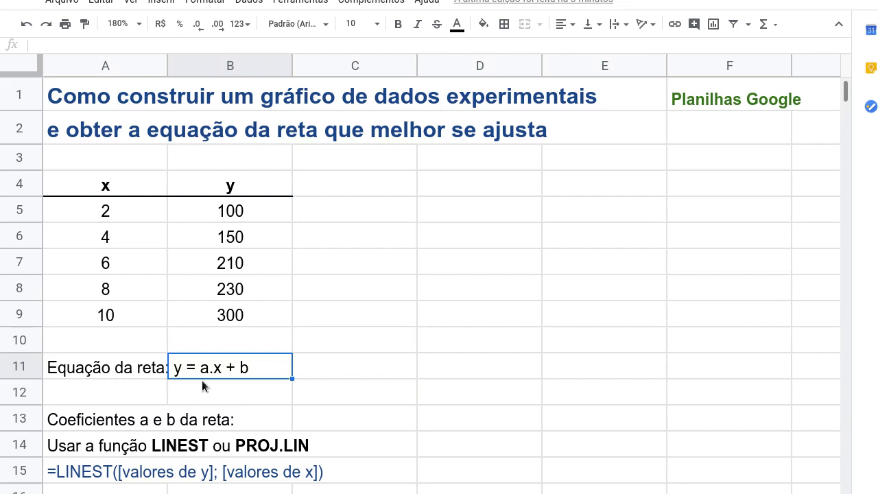
{"action": "left_click", "coordinate": [111, 188]}
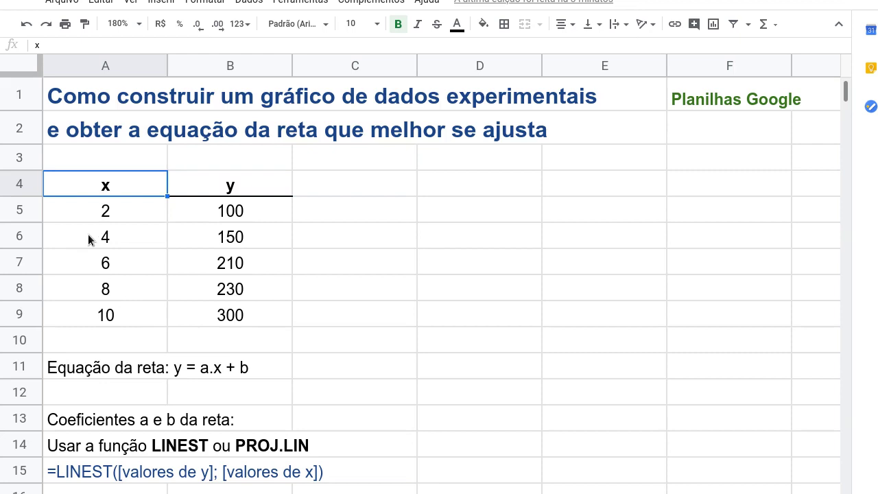
{"action": "scroll", "coordinate": [89, 238], "scroll_direction": "down", "scroll_amount": 2}
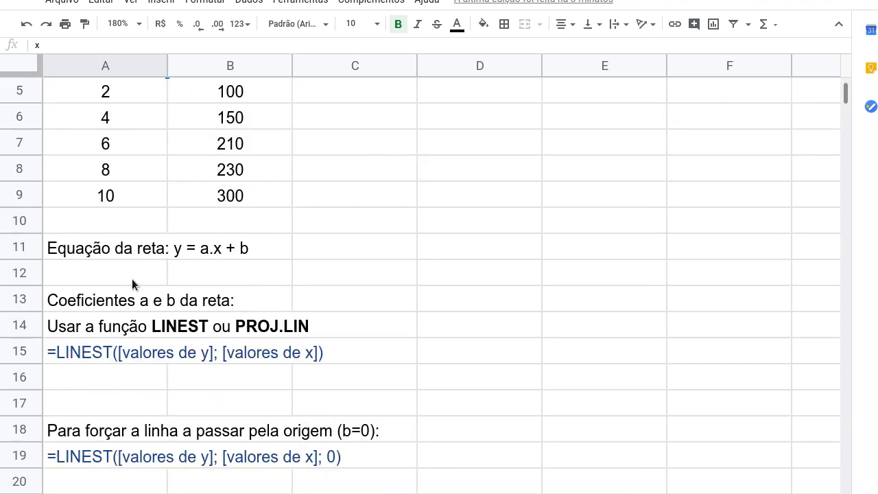
{"action": "scroll", "coordinate": [140, 327], "scroll_direction": "up", "scroll_amount": 1}
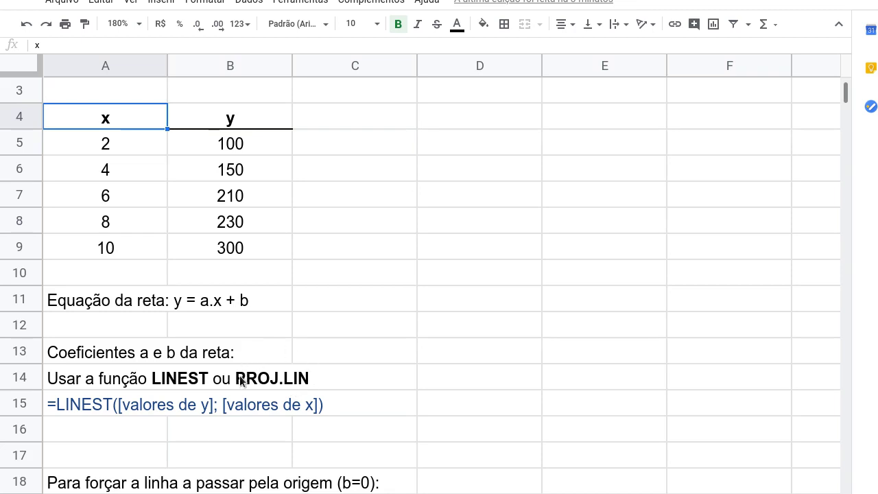
{"action": "left_click", "coordinate": [182, 379]}
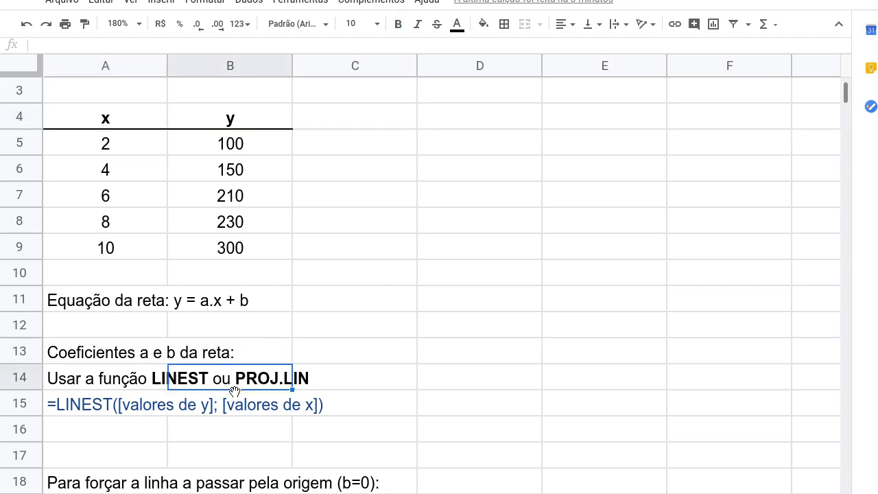
{"action": "left_click", "coordinate": [233, 410]}
{"action": "left_click", "coordinate": [77, 404]}
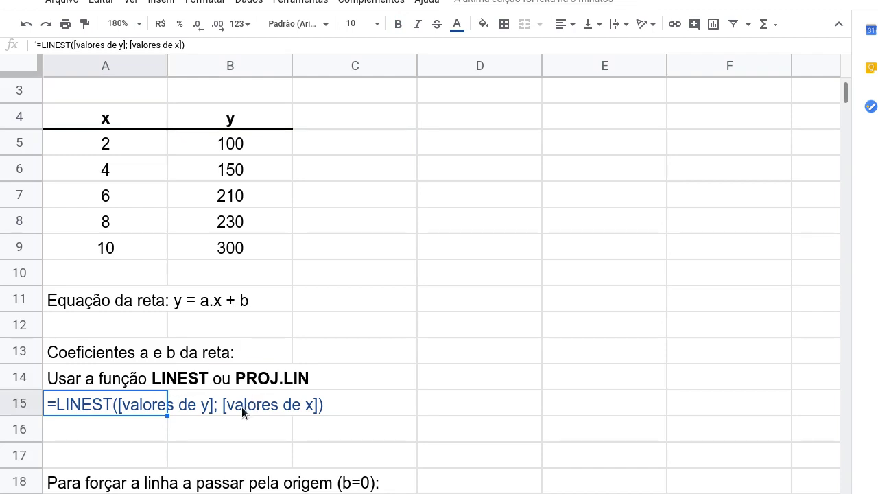
- Calculate the line's coefficients in A16:B16 with =linest(B5:B9;A5:A9), using y values first and x values second
{"action": "left_click", "coordinate": [106, 431]}
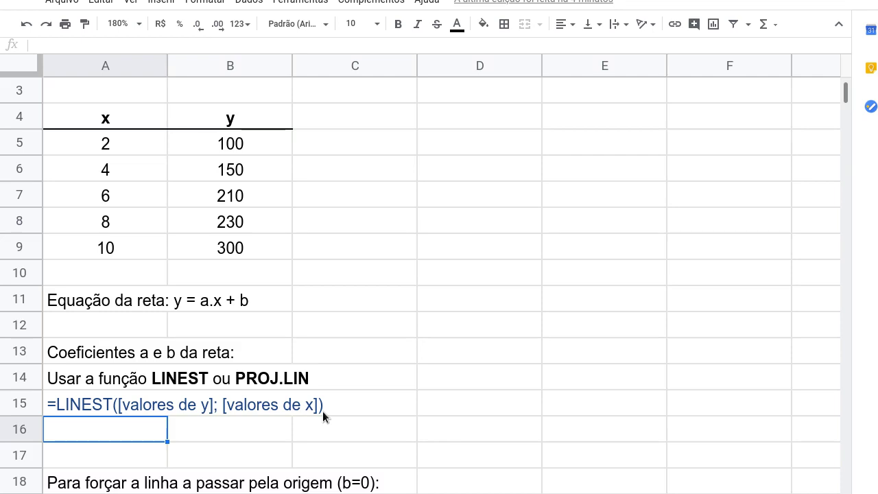
{"action": "key", "text": "shift+Right"}
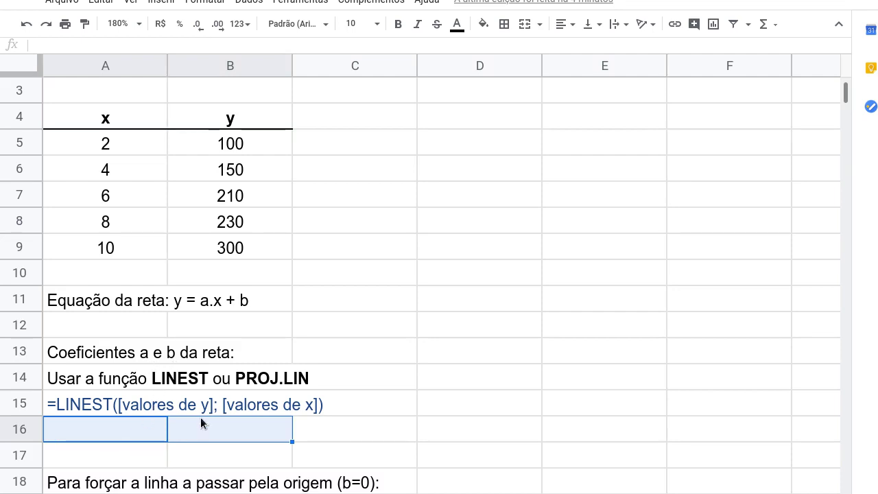
{"action": "type", "text": "="}
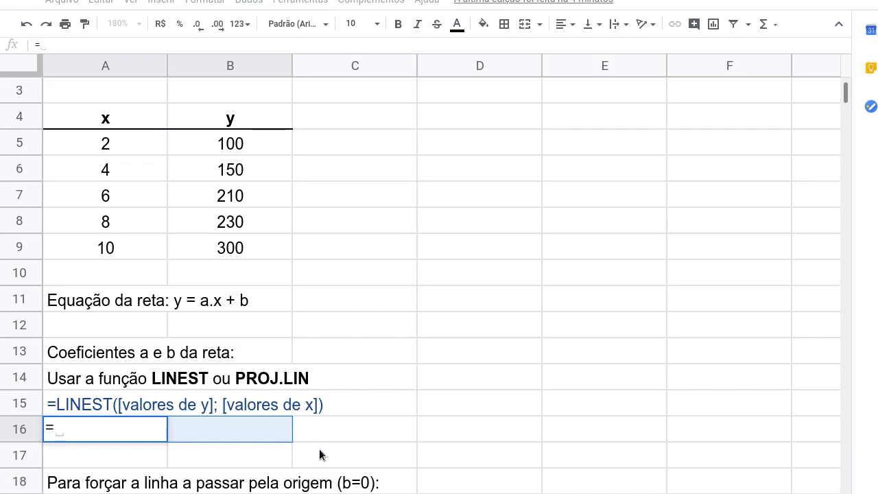
{"action": "type", "text": "linest("}
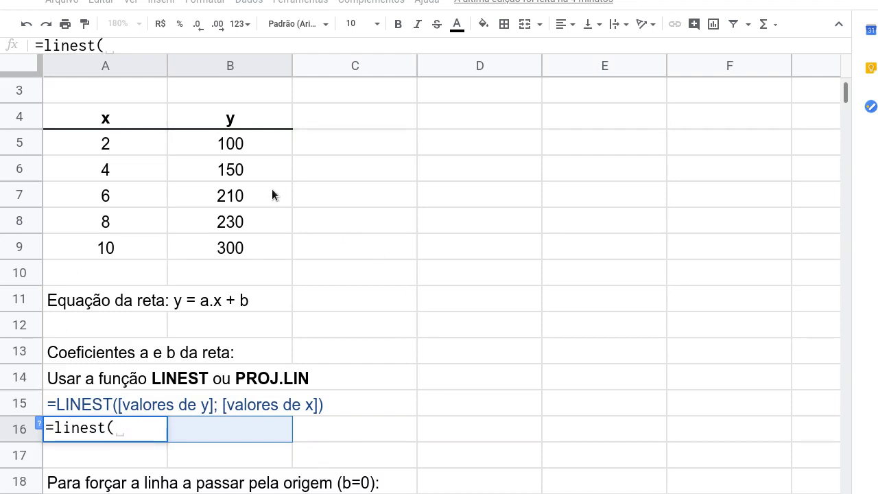
{"action": "left_click_drag", "start_coordinate": [232, 144], "coordinate": [231, 251]}
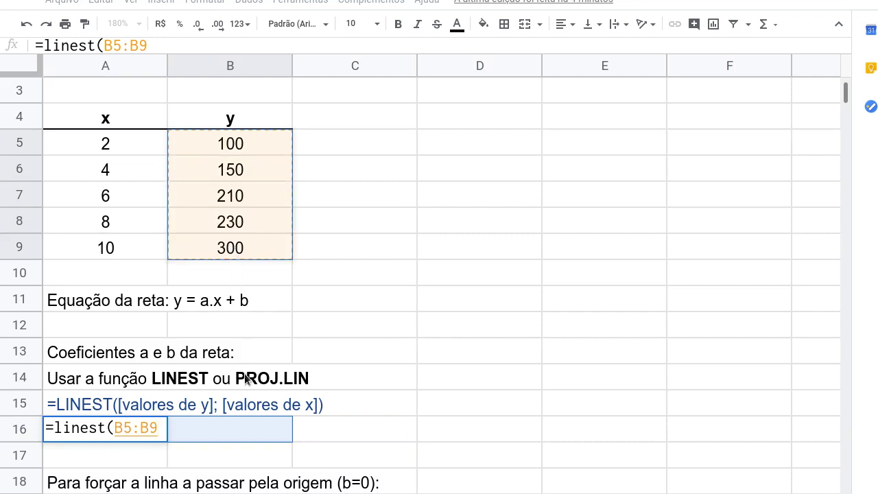
{"action": "type", "text": ";"}
{"action": "left_click_drag", "start_coordinate": [93, 142], "coordinate": [96, 241]}
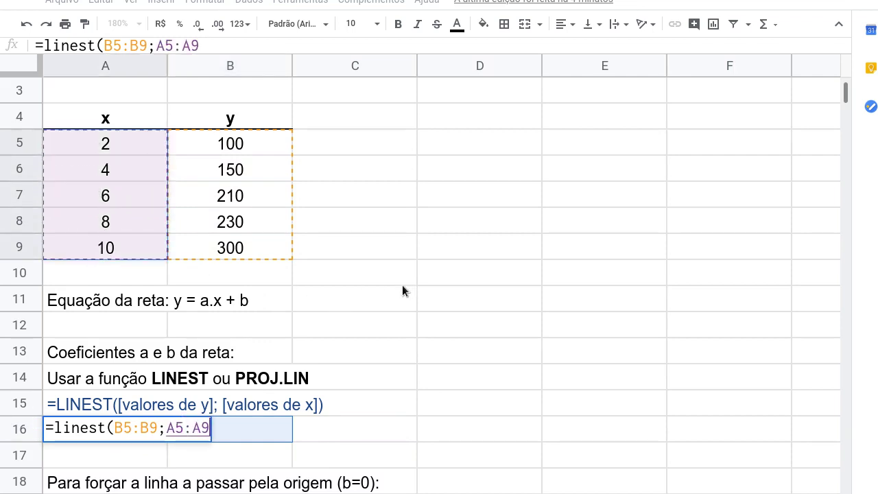
{"action": "type", "text": ")"}
{"action": "key", "text": "Return"}
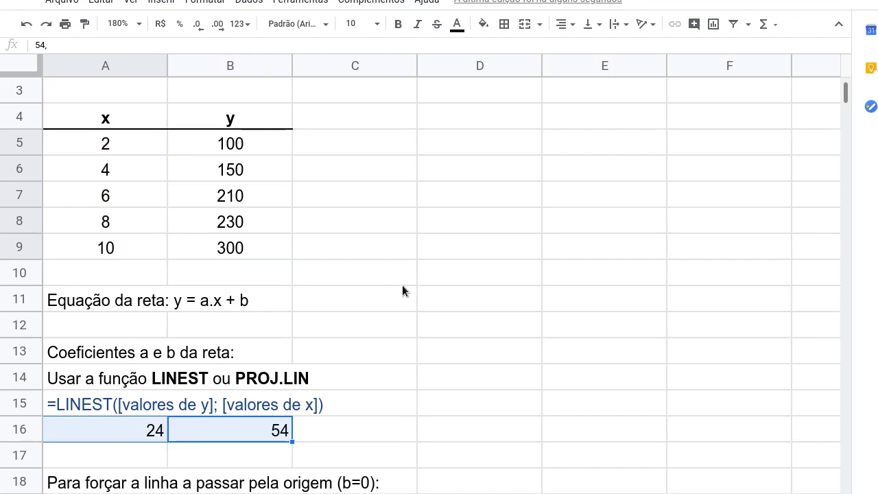
- Compare the coefficients in A16 and B16 with the terms a and b of the line equation in row 11
{"action": "key", "text": "Down"}
{"action": "key", "text": "Up"}
{"action": "key", "text": "Left"}
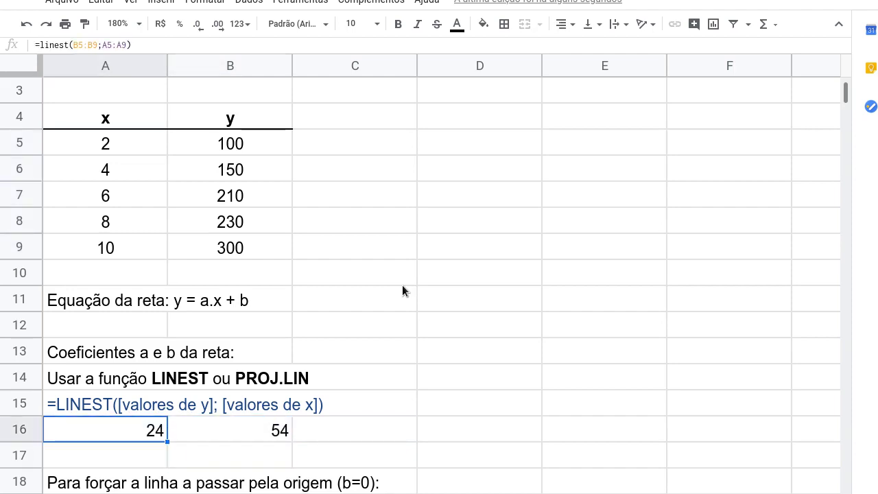
{"action": "left_click", "coordinate": [209, 305]}
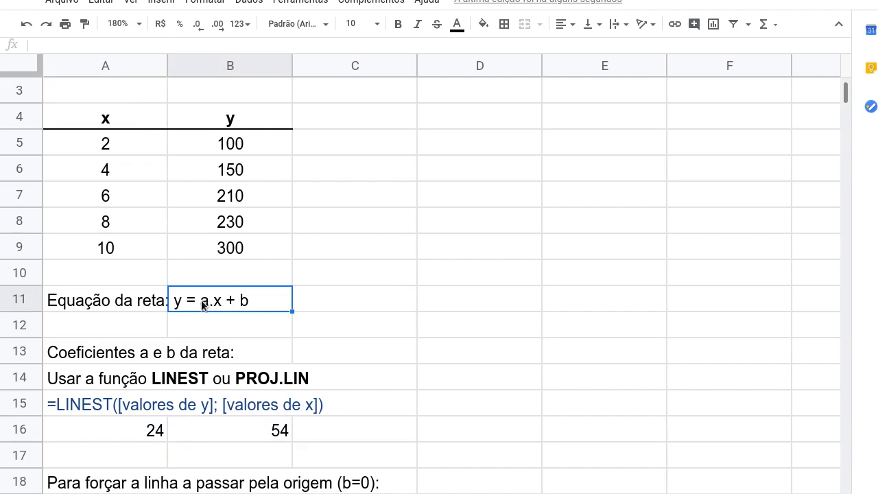
{"action": "left_click", "coordinate": [106, 431]}
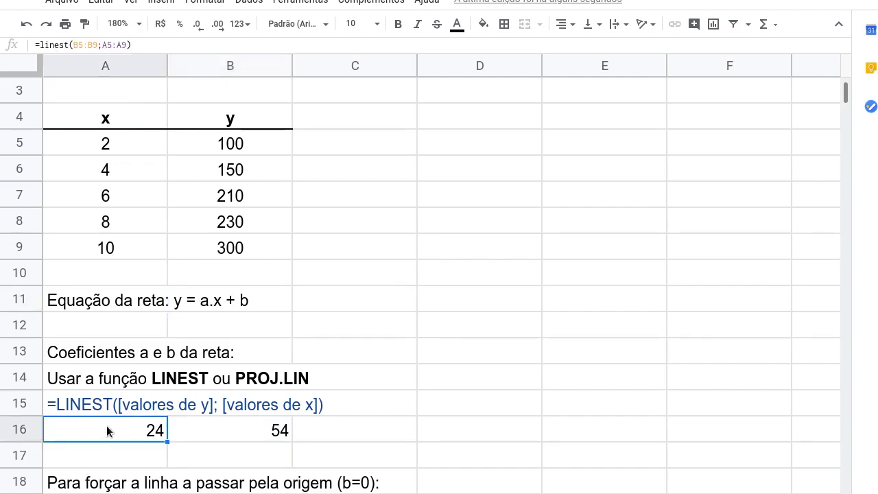
{"action": "left_click", "coordinate": [251, 305]}
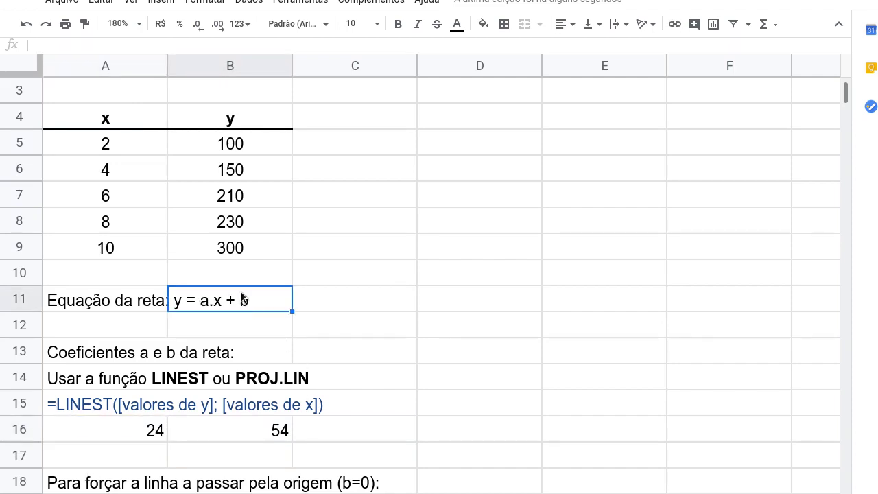
{"action": "left_click", "coordinate": [237, 430]}
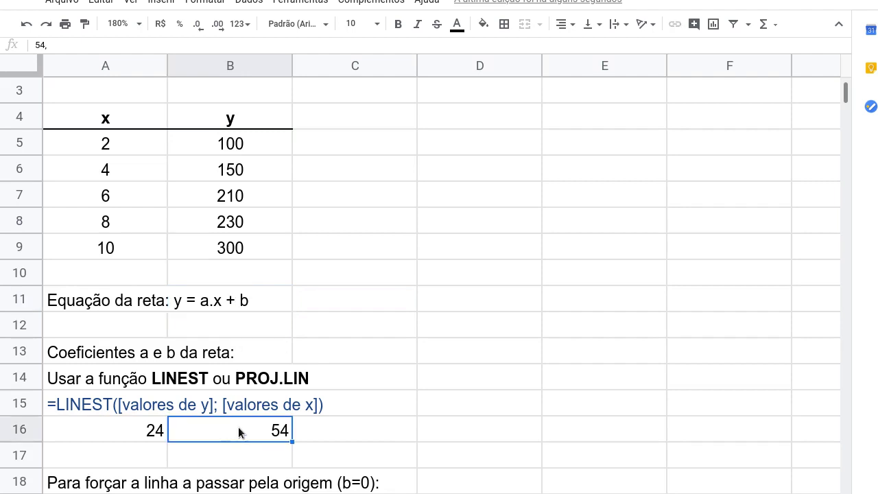
{"action": "left_click", "coordinate": [353, 224]}
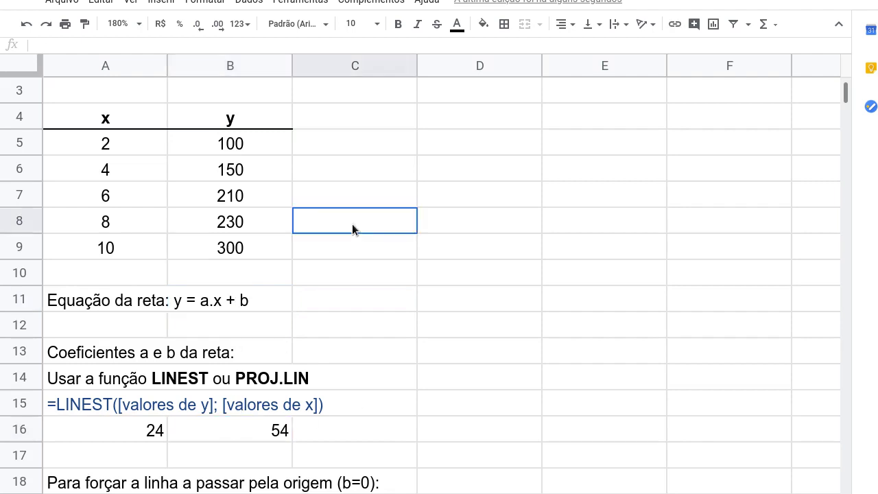
{"action": "left_click", "coordinate": [96, 126]}
{"action": "left_click_drag", "start_coordinate": [96, 125], "coordinate": [217, 252]}
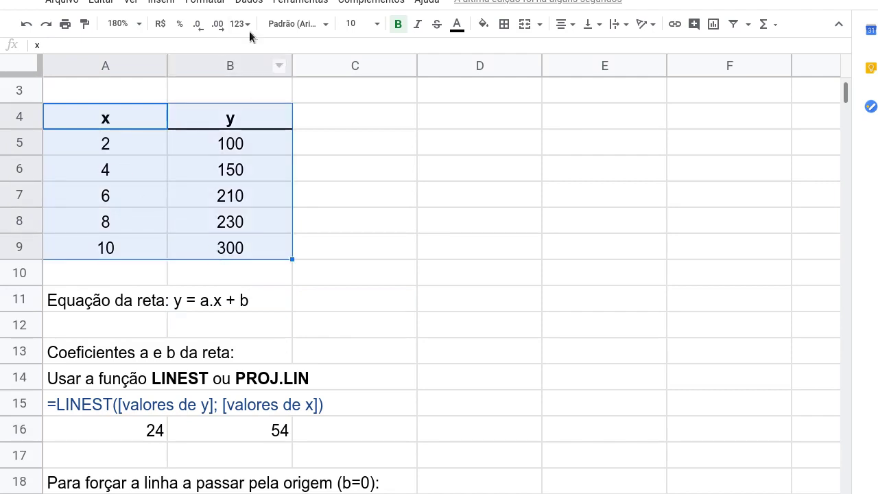
{"action": "left_click", "coordinate": [160, 1]}
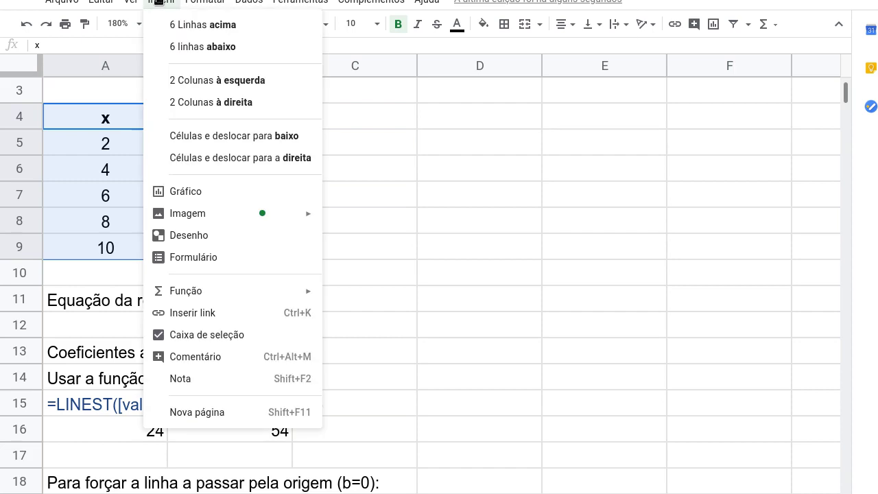
{"action": "left_click", "coordinate": [105, 117]}
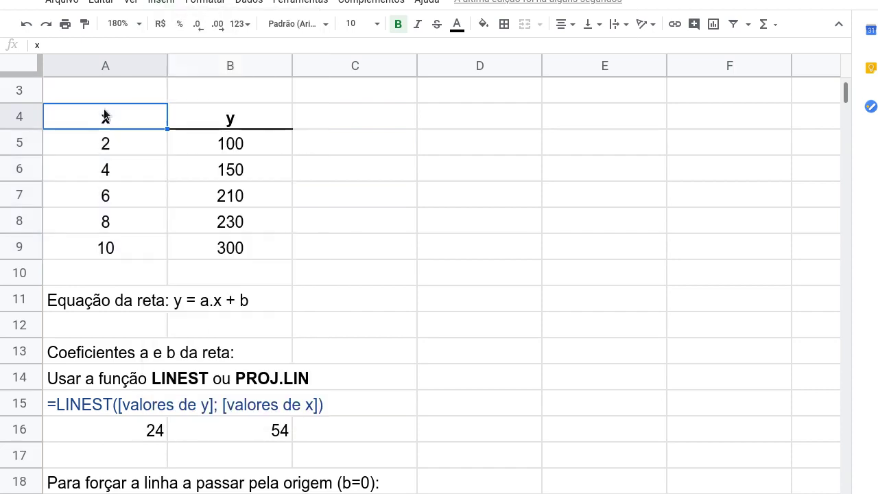
- Insert a chart of the x and y data in A4:B9 and set its type to scatter (Gráfico de dispersão)
{"action": "left_click_drag", "start_coordinate": [167, 117], "coordinate": [198, 242]}
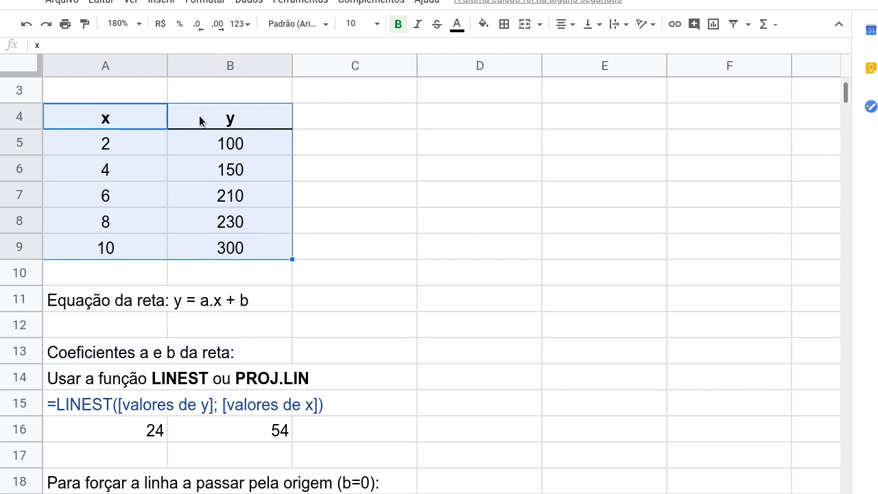
{"action": "left_click", "coordinate": [197, 5]}
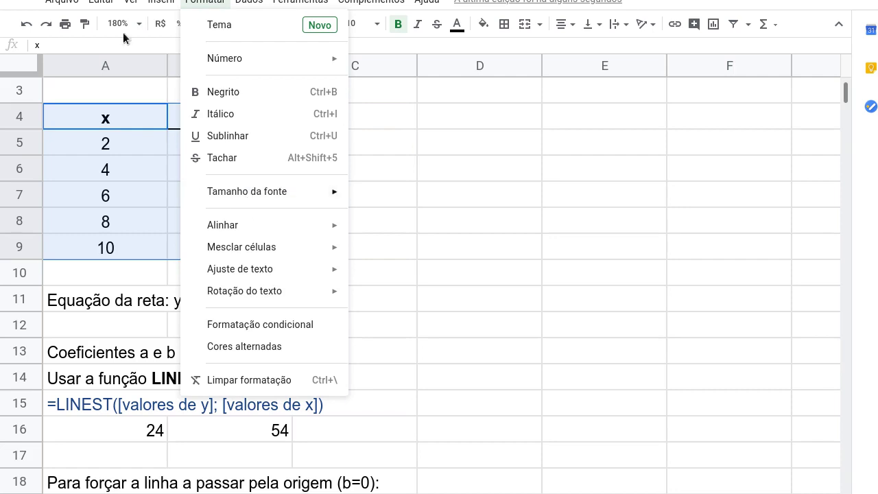
{"action": "mouse_move", "coordinate": [161, 2]}
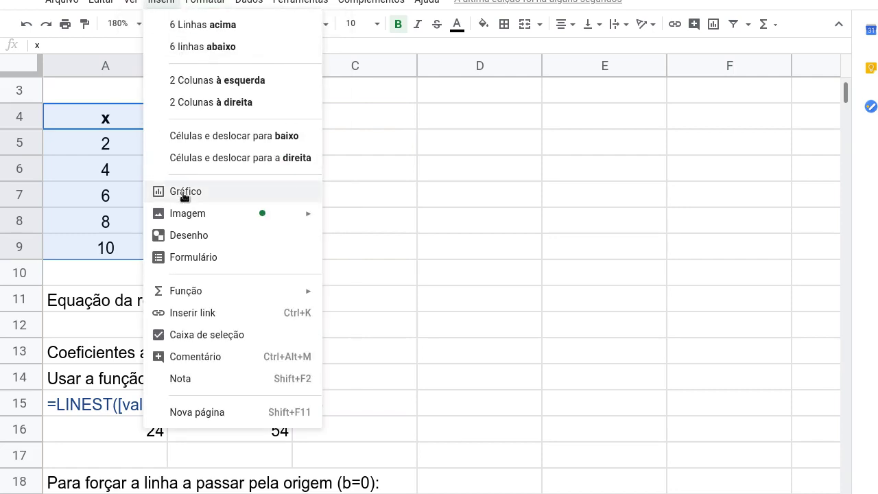
{"action": "key", "text": "Escape"}
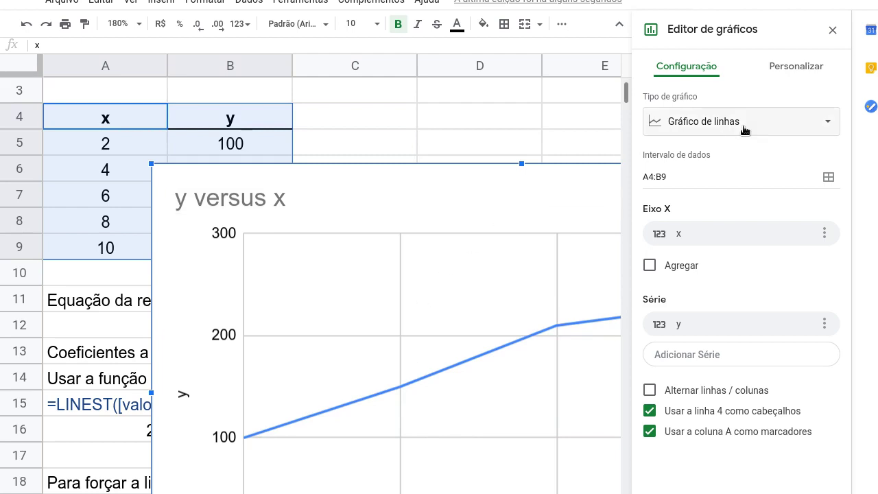
{"action": "left_click", "coordinate": [829, 123]}
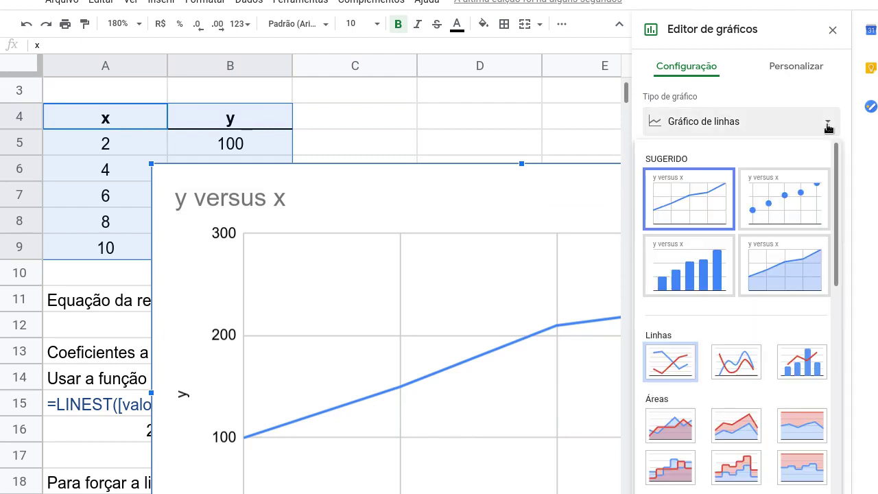
{"action": "left_click", "coordinate": [795, 199]}
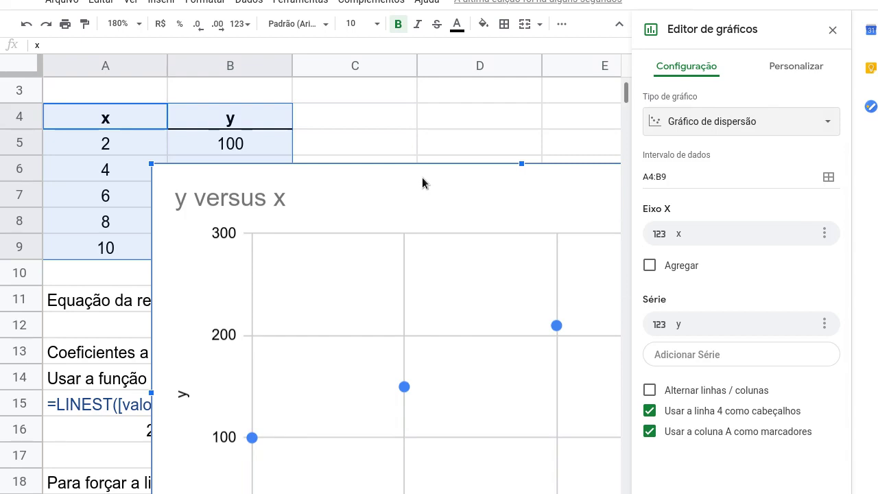
- Close the chart editor, then narrow the scatter chart by about a third and move it up over the data table
{"action": "left_click", "coordinate": [832, 29]}
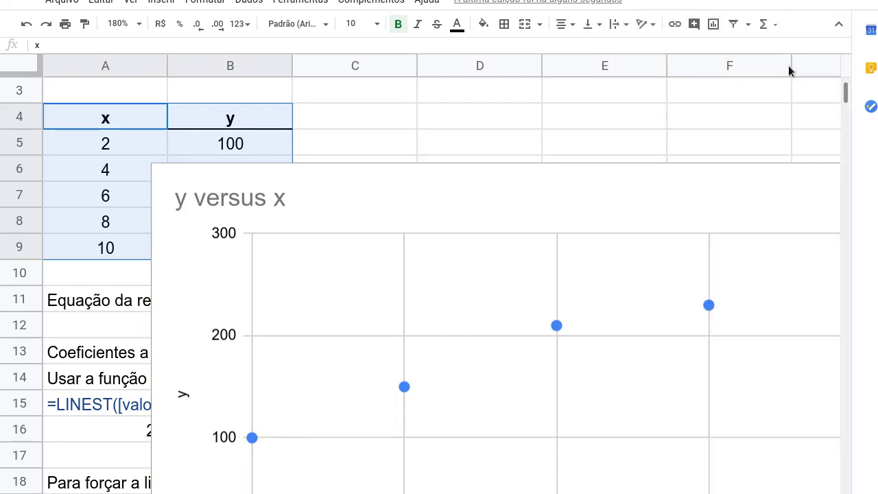
{"action": "left_click_drag", "start_coordinate": [614, 198], "coordinate": [513, 141]}
{"action": "left_click_drag", "start_coordinate": [804, 102], "coordinate": [748, 136]}
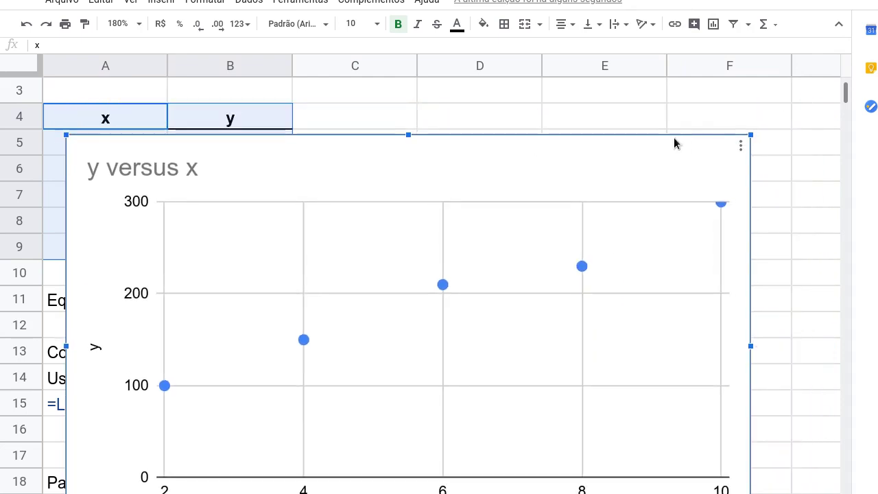
{"action": "left_click_drag", "start_coordinate": [747, 346], "coordinate": [532, 346]}
{"action": "left_click_drag", "start_coordinate": [296, 144], "coordinate": [327, 96]}
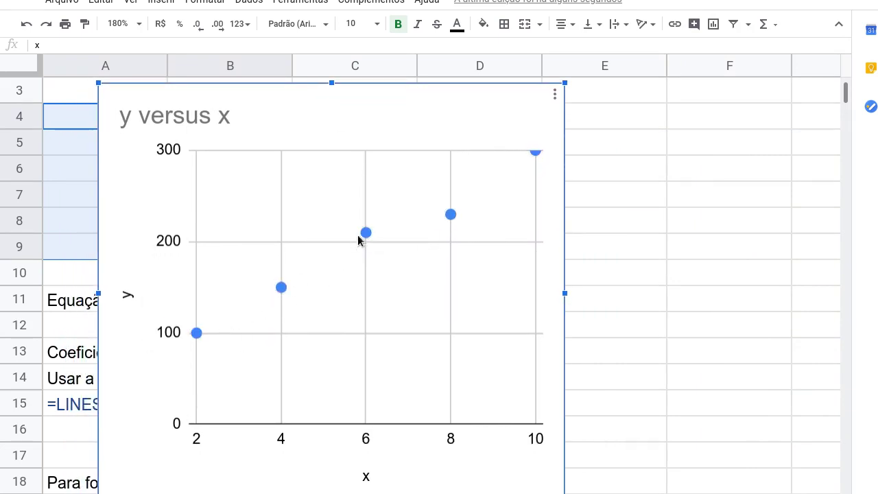
- Add a linear trendline (Linha de tendência) to the y series of the scatter chart
{"action": "right_click", "coordinate": [366, 234]}
{"action": "mouse_move", "coordinate": [411, 350]}
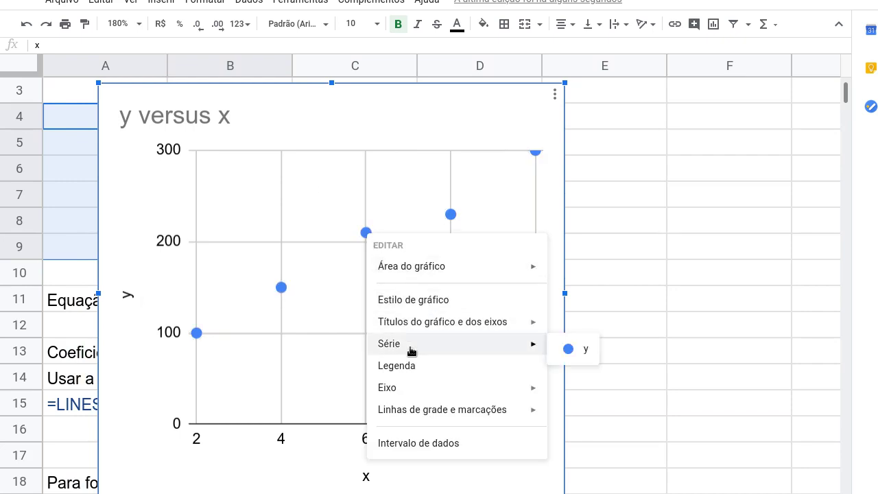
{"action": "left_click", "coordinate": [569, 349]}
{"action": "scroll", "coordinate": [746, 254], "scroll_direction": "down", "scroll_amount": 3}
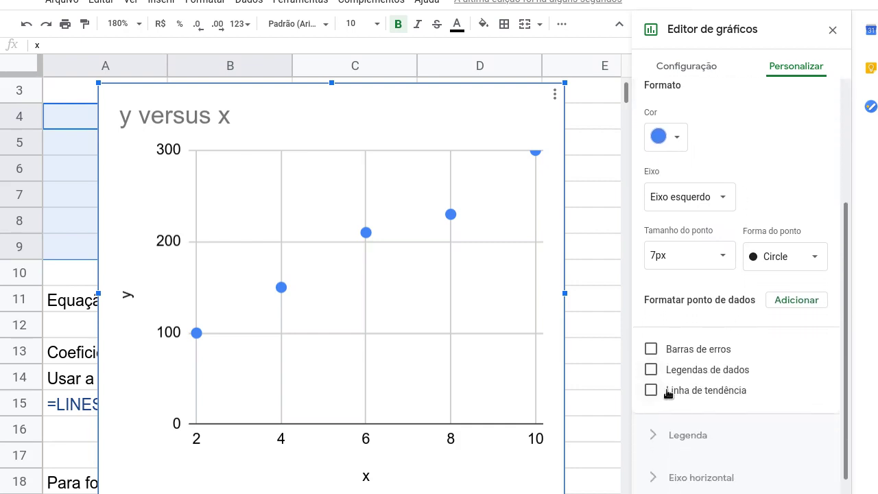
{"action": "left_click", "coordinate": [651, 391]}
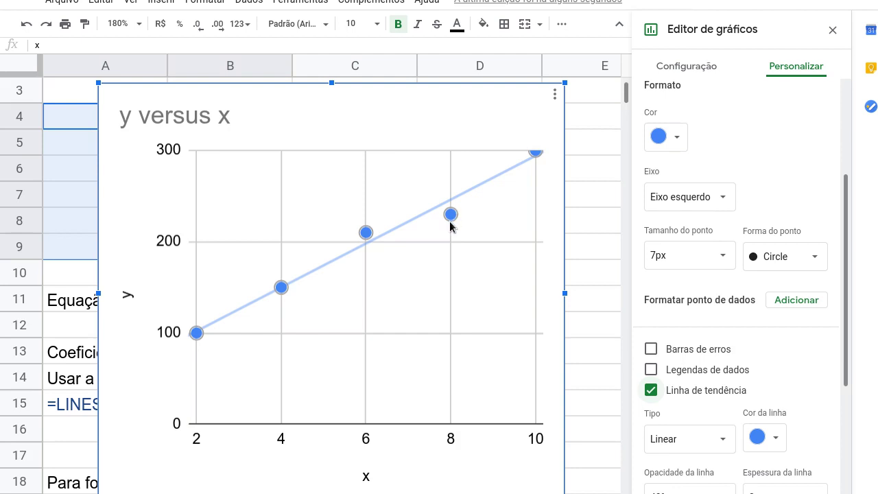
- Set the trendline's label (Marcador) to Usar equação so the chart legend shows the line equation
{"action": "scroll", "coordinate": [693, 243], "scroll_direction": "down", "scroll_amount": 1}
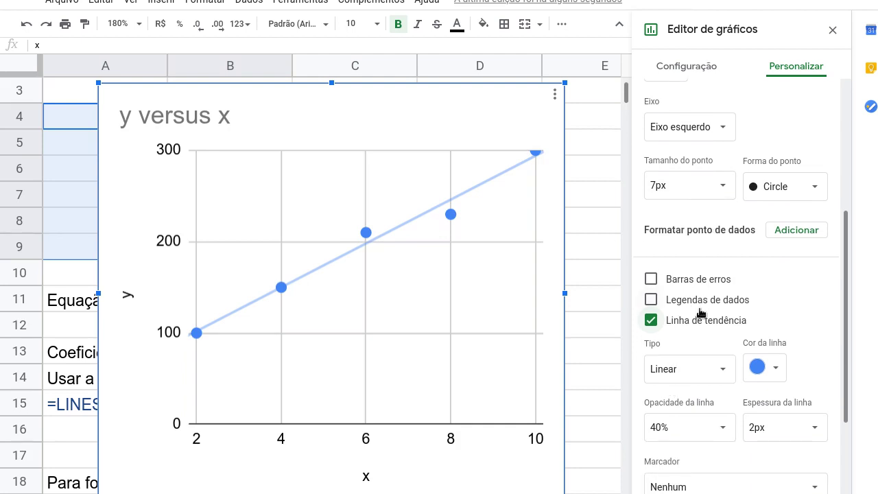
{"action": "scroll", "coordinate": [732, 353], "scroll_direction": "down", "scroll_amount": 2}
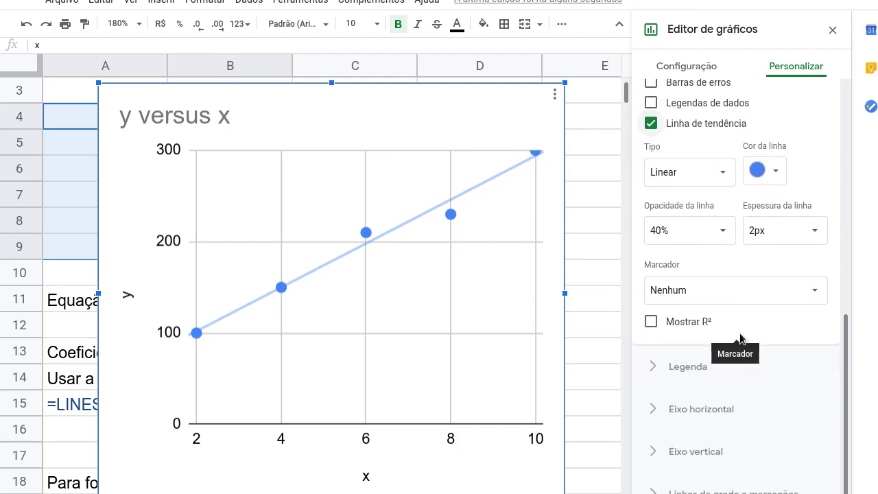
{"action": "left_click", "coordinate": [676, 288]}
{"action": "left_click", "coordinate": [679, 288]}
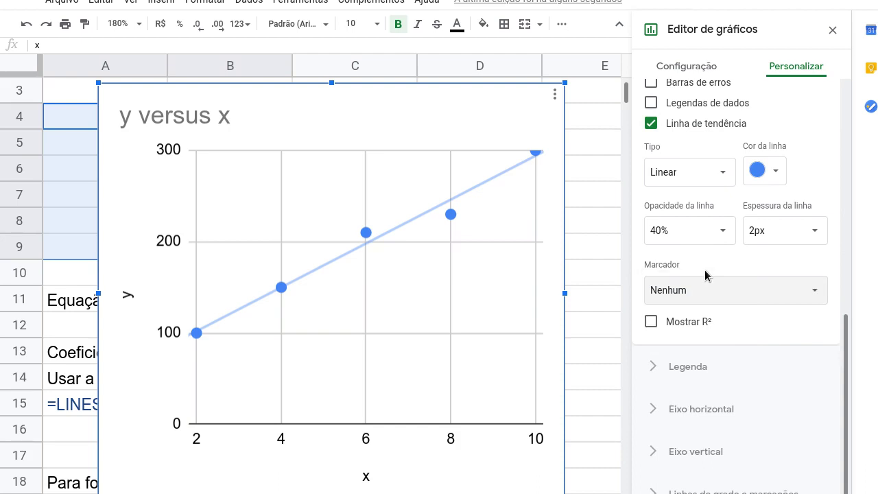
{"action": "scroll", "coordinate": [705, 275], "scroll_direction": "up", "scroll_amount": 2}
{"action": "scroll", "coordinate": [706, 275], "scroll_direction": "up", "scroll_amount": 3}
{"action": "scroll", "coordinate": [705, 275], "scroll_direction": "up", "scroll_amount": 1}
{"action": "scroll", "coordinate": [705, 270], "scroll_direction": "up", "scroll_amount": 2}
{"action": "scroll", "coordinate": [705, 270], "scroll_direction": "down", "scroll_amount": 5}
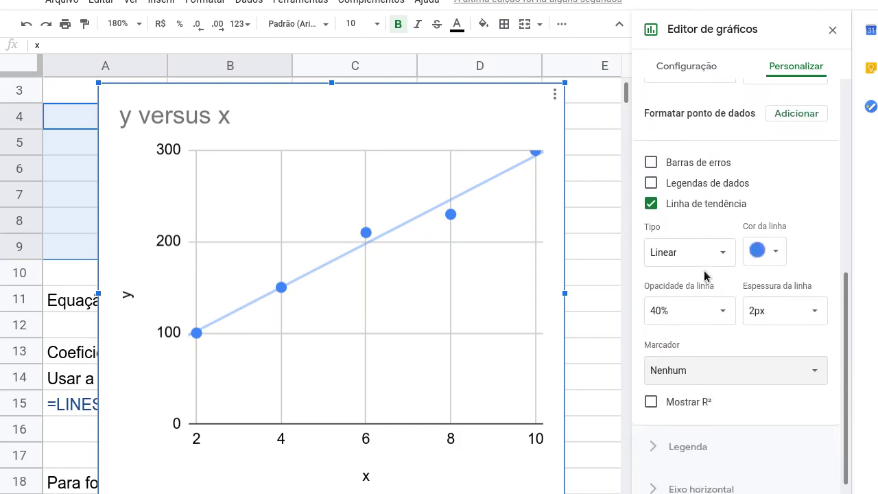
{"action": "scroll", "coordinate": [706, 275], "scroll_direction": "down", "scroll_amount": 1}
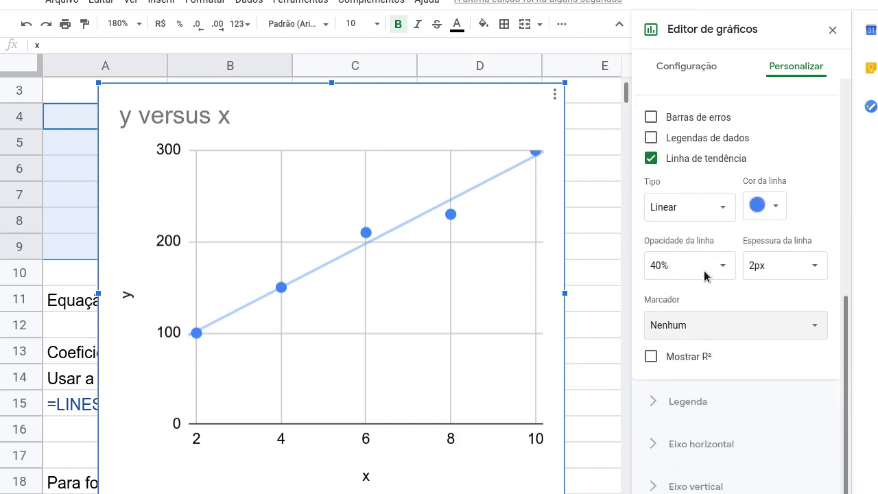
{"action": "left_click", "coordinate": [803, 332]}
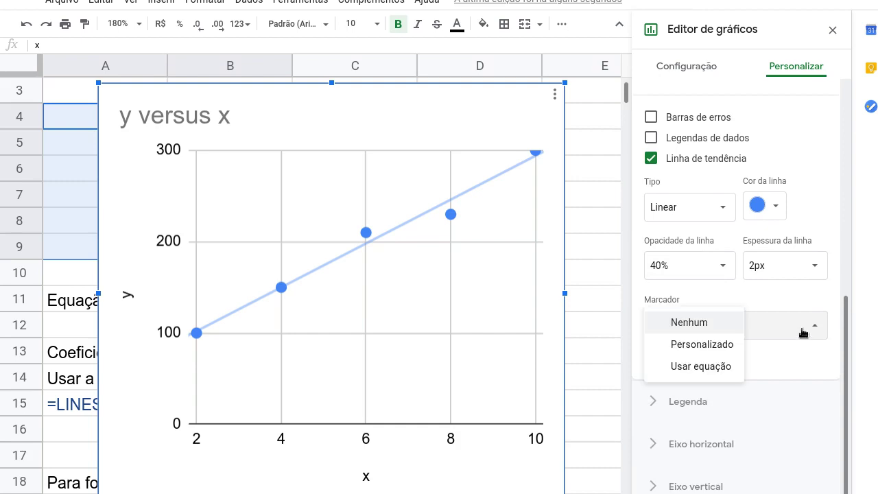
{"action": "left_click", "coordinate": [714, 366]}
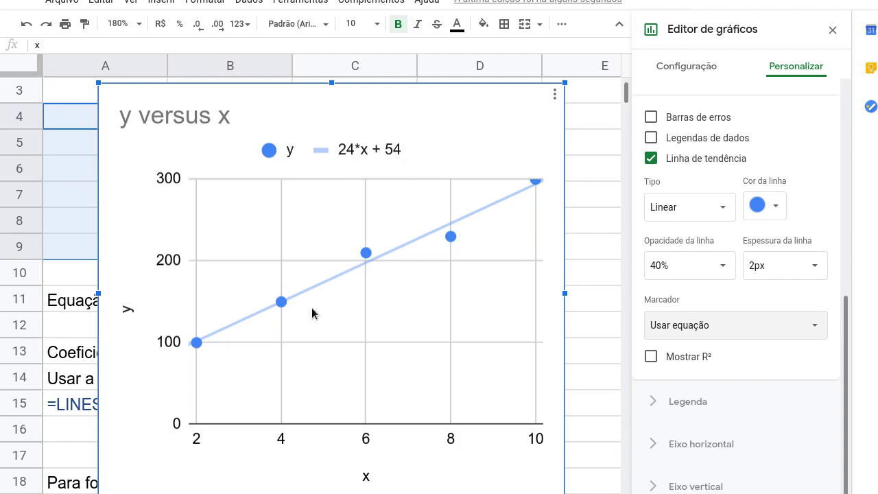
- Close the chart editor and move the chart clear of the data and notes, starting in column D
{"action": "left_click", "coordinate": [833, 30]}
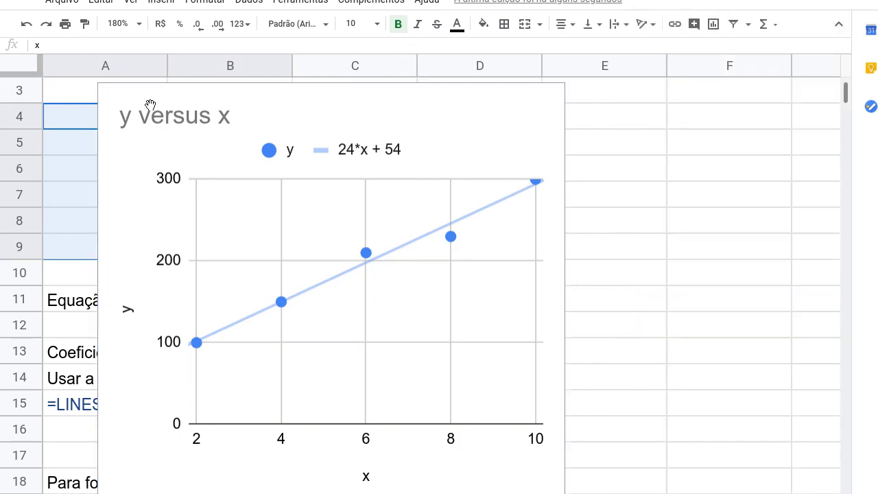
{"action": "left_click", "coordinate": [172, 121]}
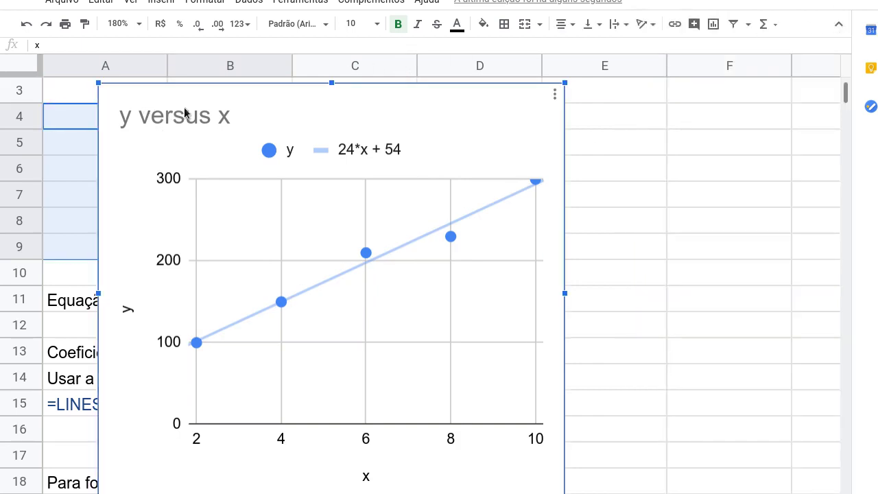
{"action": "left_click_drag", "start_coordinate": [321, 100], "coordinate": [734, 110]}
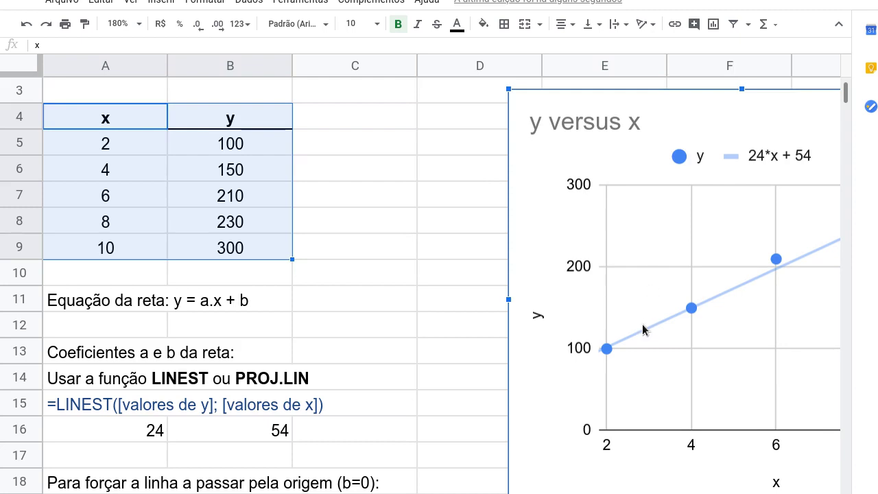
{"action": "left_click", "coordinate": [423, 254]}
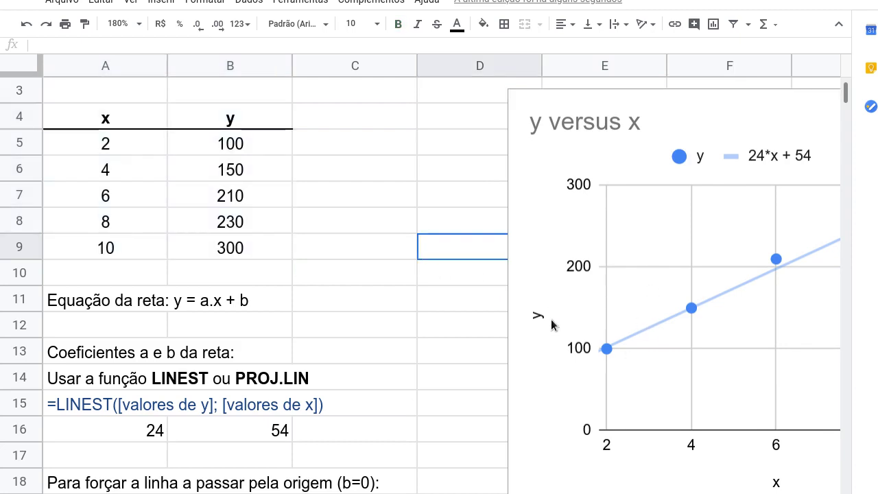
- Calculate the coefficients of the line forced through the origin in A20:B20 with =linest(B5:B9;A5:A9;0)
{"action": "scroll", "coordinate": [268, 276], "scroll_direction": "down", "scroll_amount": 2}
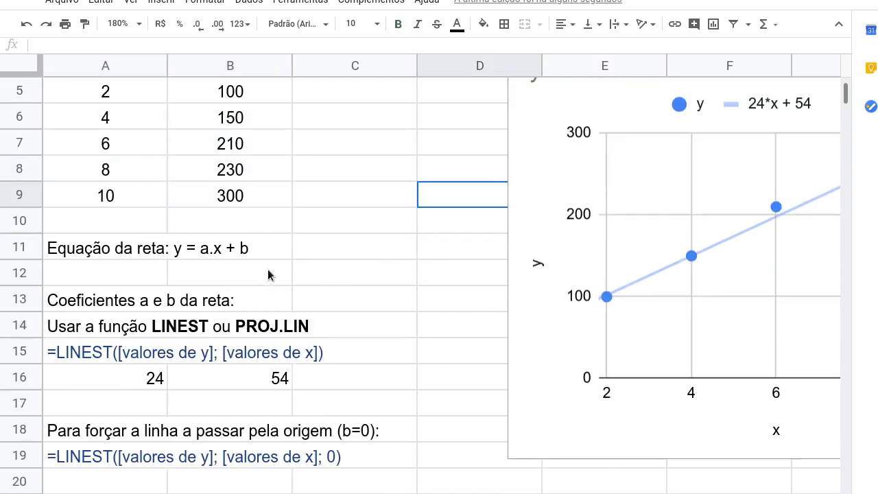
{"action": "scroll", "coordinate": [277, 270], "scroll_direction": "down", "scroll_amount": 1}
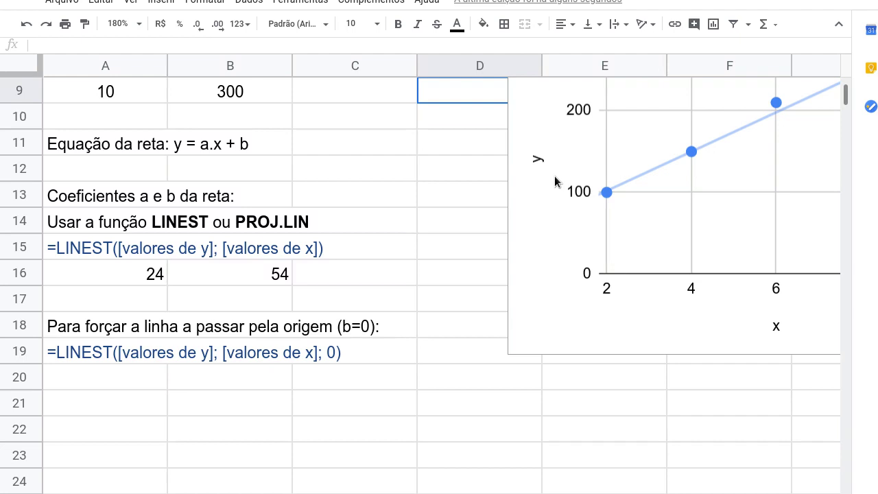
{"action": "left_click", "coordinate": [69, 356]}
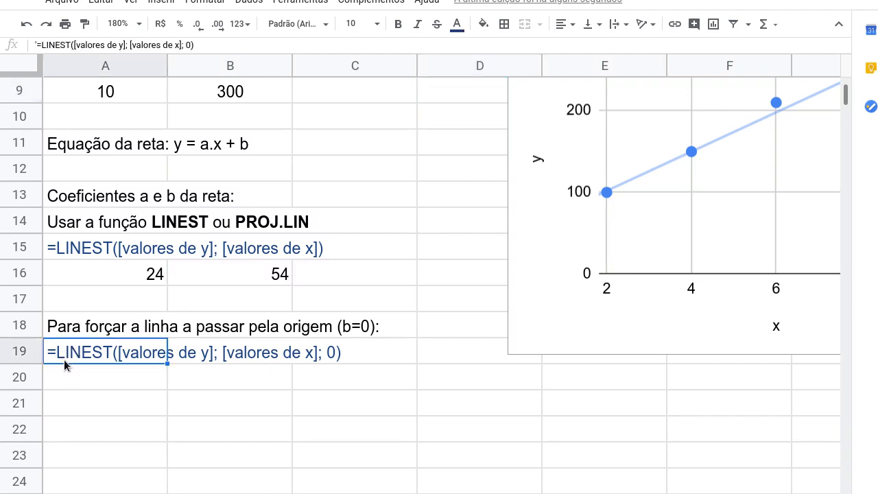
{"action": "left_click", "coordinate": [79, 374]}
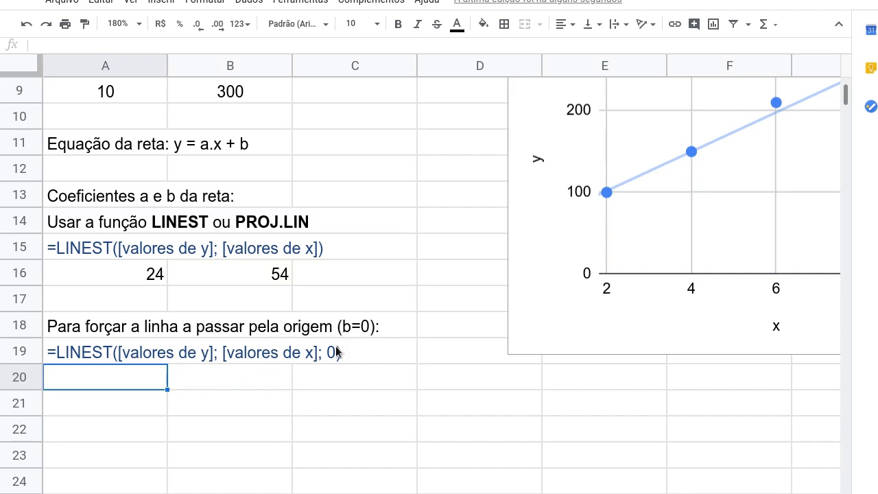
{"action": "key", "text": "shift+Right"}
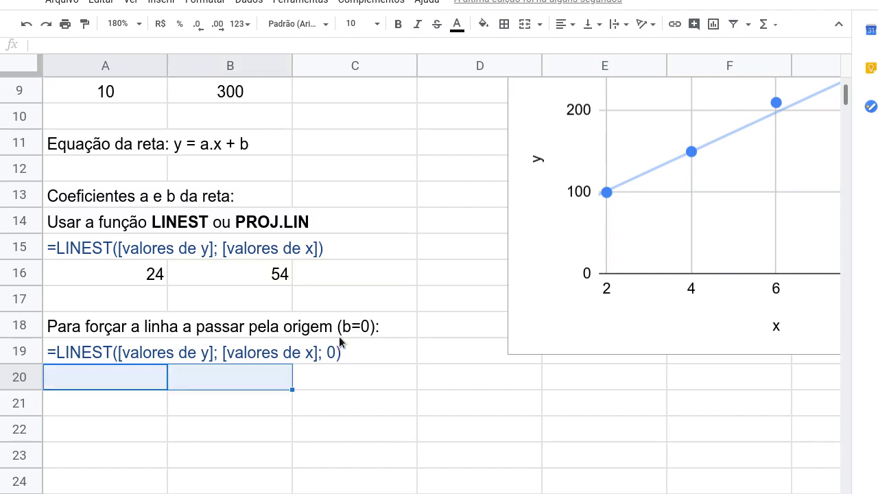
{"action": "type", "text": "="}
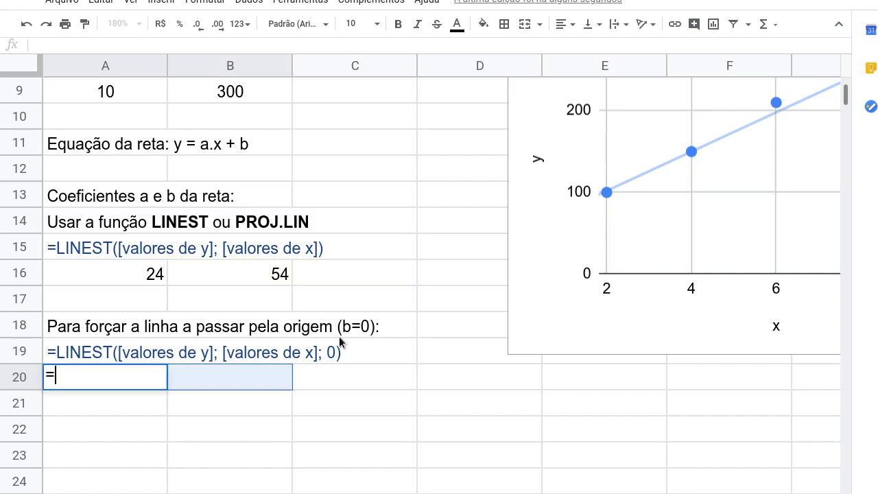
{"action": "type", "text": "l"}
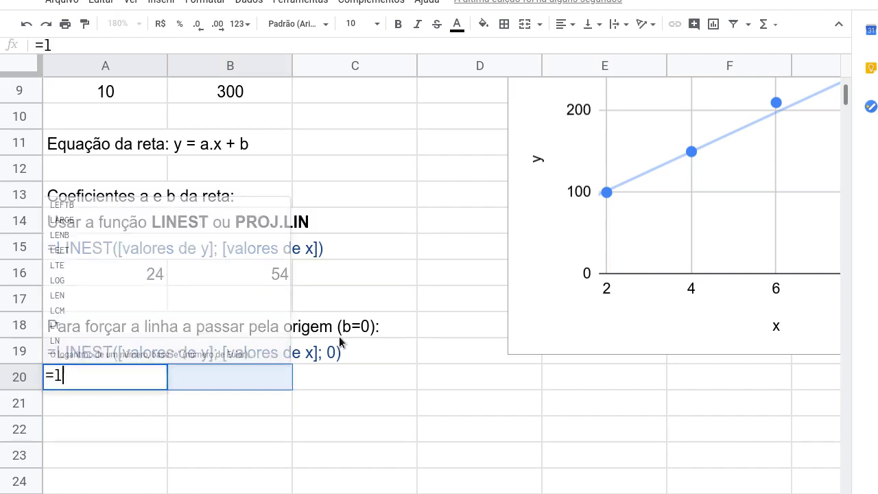
{"action": "type", "text": "inest("}
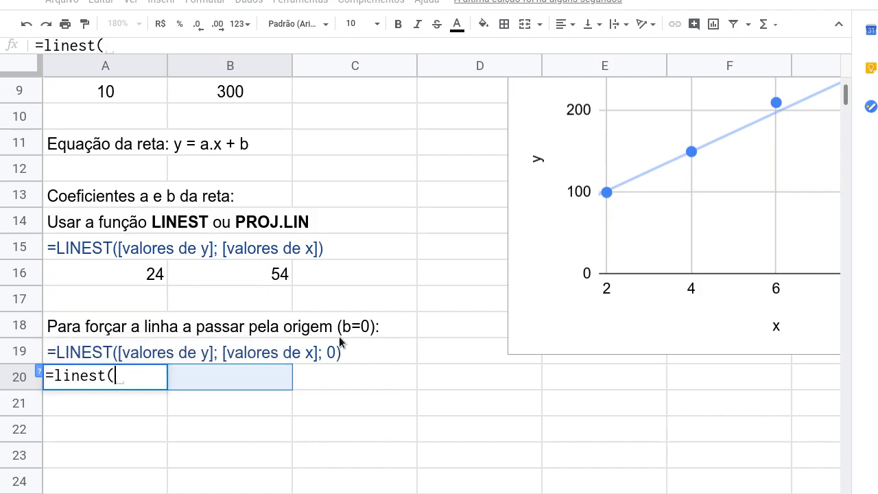
{"action": "scroll", "coordinate": [304, 225], "scroll_direction": "up", "scroll_amount": 3}
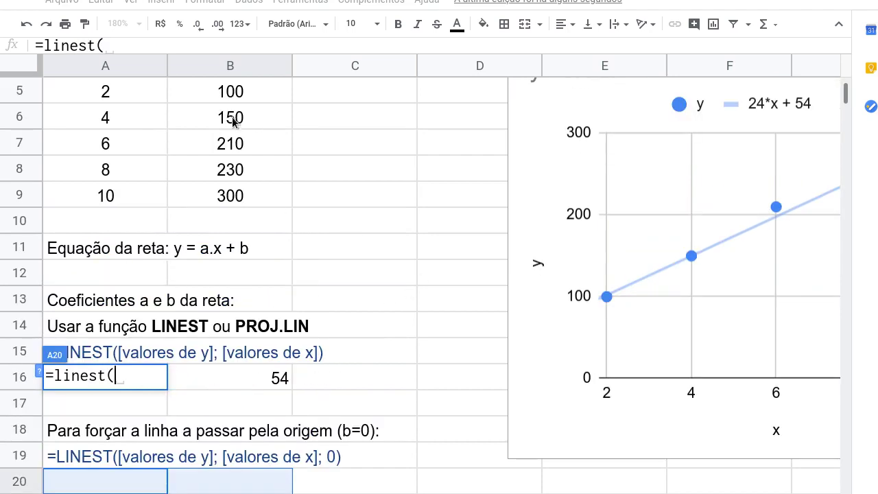
{"action": "left_click_drag", "start_coordinate": [218, 92], "coordinate": [215, 197]}
{"action": "type", "text": ";"}
{"action": "left_click_drag", "start_coordinate": [131, 89], "coordinate": [121, 197]}
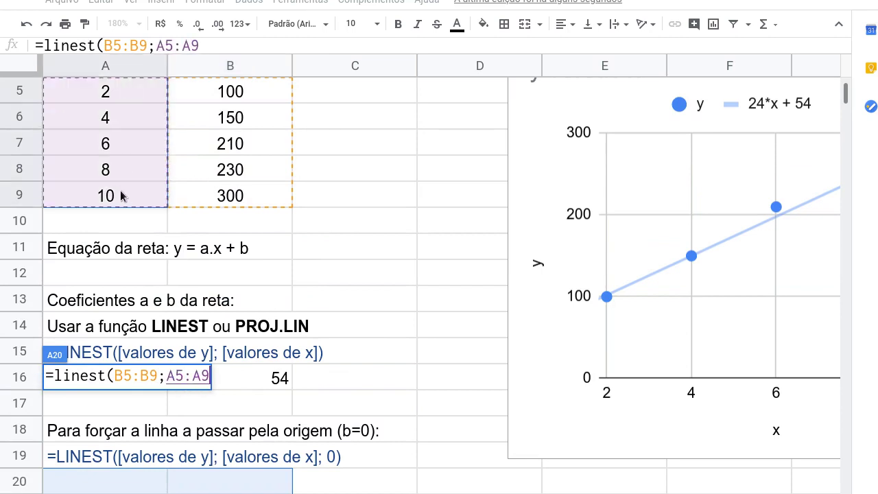
{"action": "scroll", "coordinate": [121, 196], "scroll_direction": "down", "scroll_amount": 3}
{"action": "type", "text": ";"}
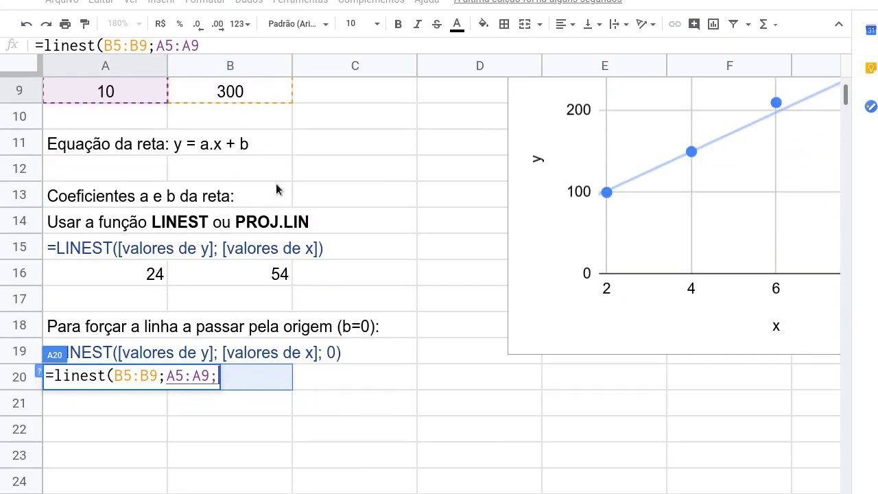
{"action": "type", "text": "0"}
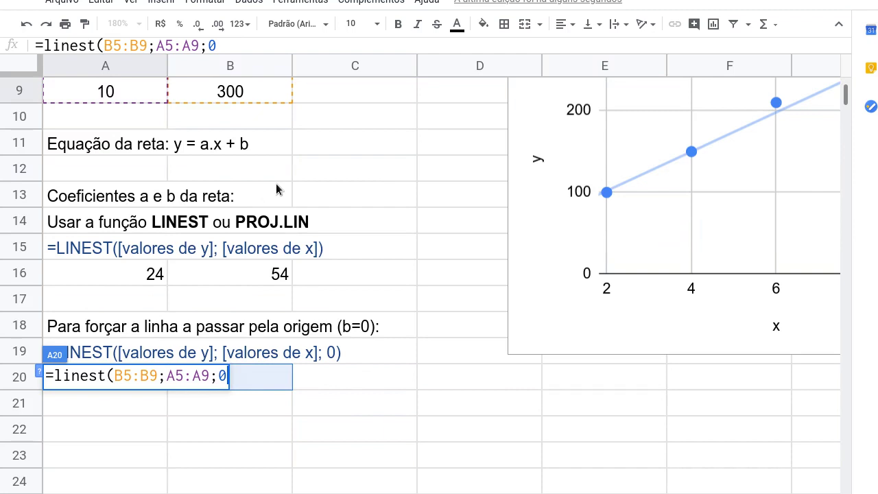
{"action": "type", "text": ")"}
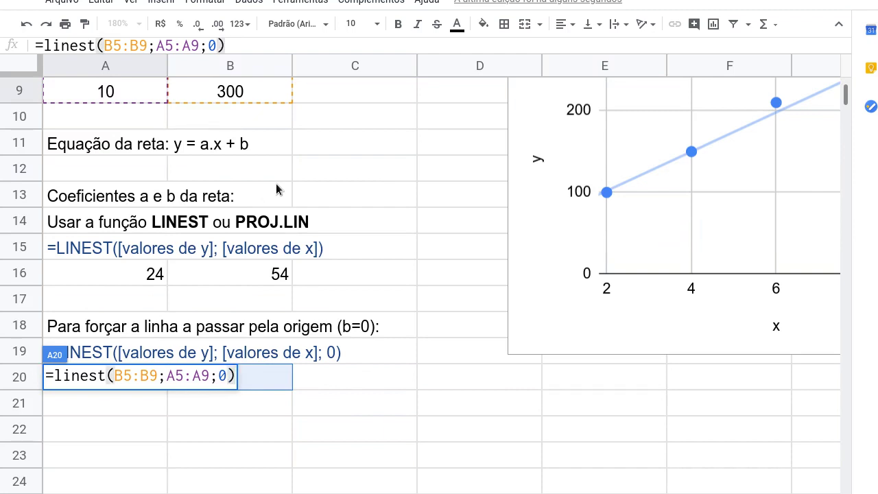
{"action": "key", "text": "Return"}
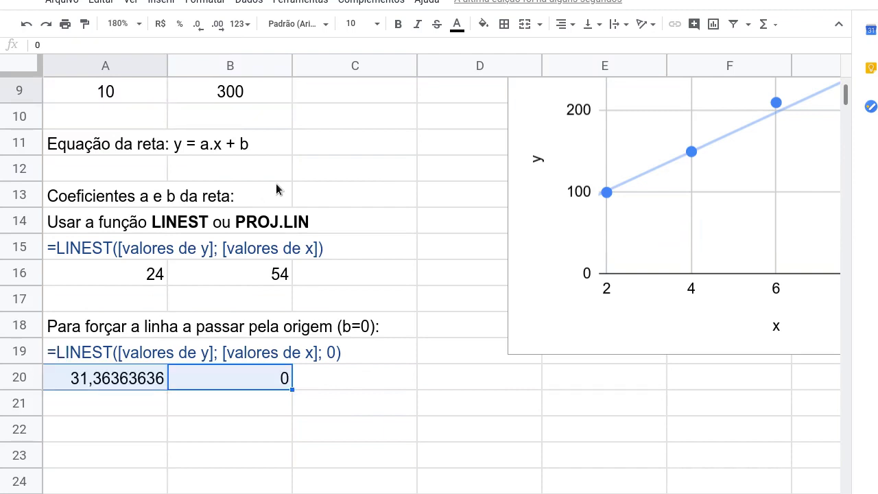
- Check the coefficients of the line through the origin in A20 and B20
{"action": "left_click", "coordinate": [124, 395]}
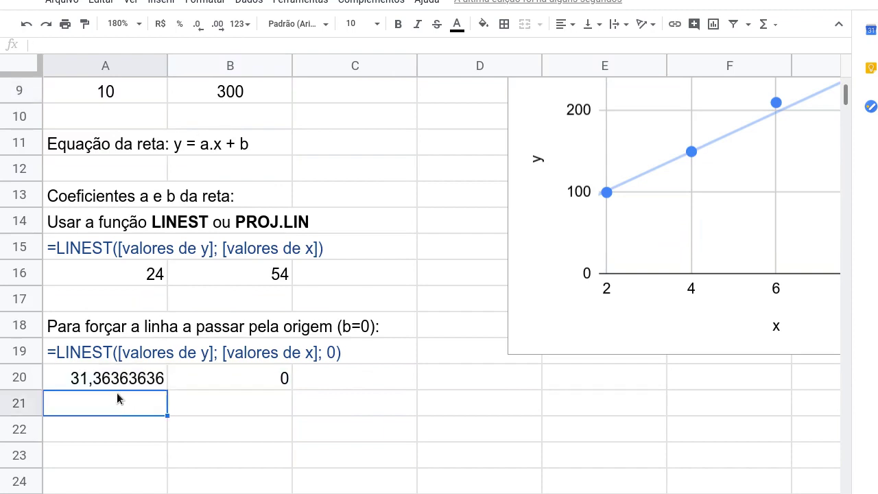
{"action": "left_click", "coordinate": [102, 384]}
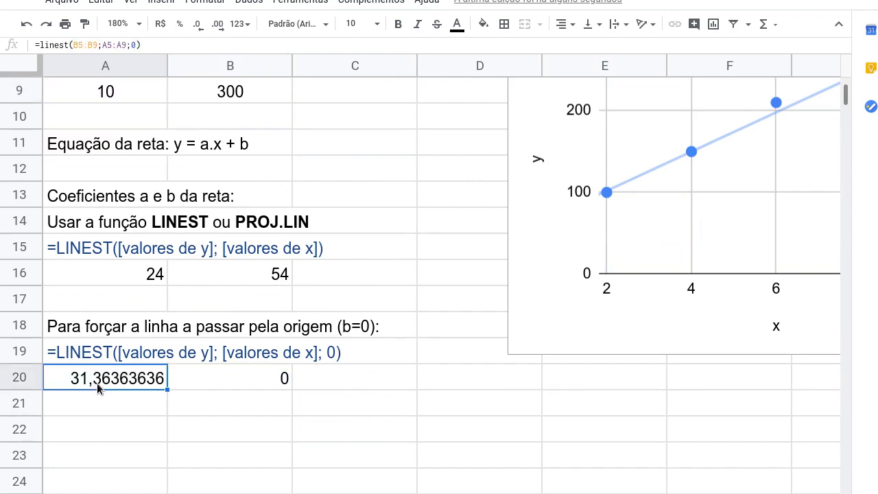
{"action": "left_click", "coordinate": [241, 384]}
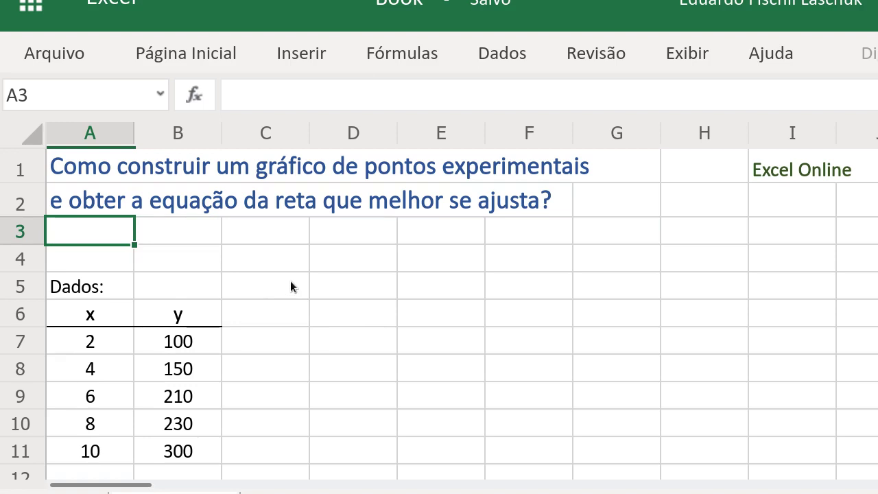
- In the Excel Online workbook, examine the data, the notes and the PROJ.LIN formula in A18 for the line's coefficients
{"action": "scroll", "coordinate": [293, 283], "scroll_direction": "down", "scroll_amount": 2}
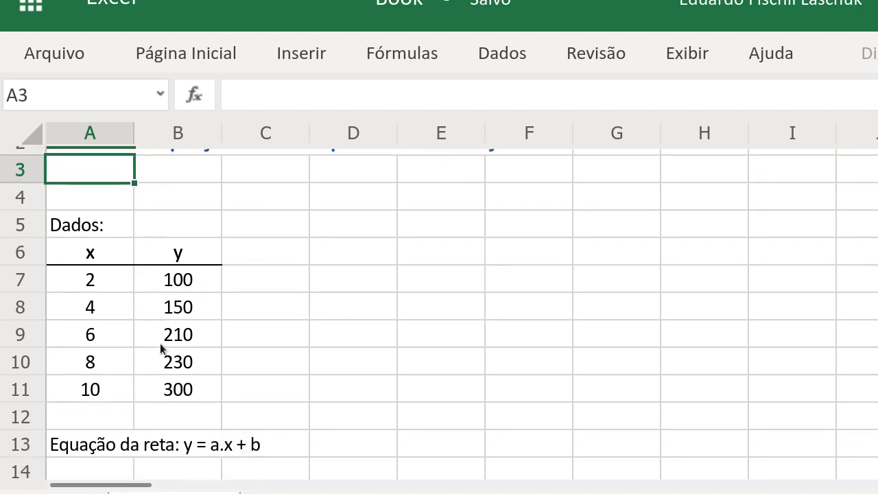
{"action": "scroll", "coordinate": [202, 376], "scroll_direction": "down", "scroll_amount": 3}
{"action": "scroll", "coordinate": [202, 376], "scroll_direction": "down", "scroll_amount": 3}
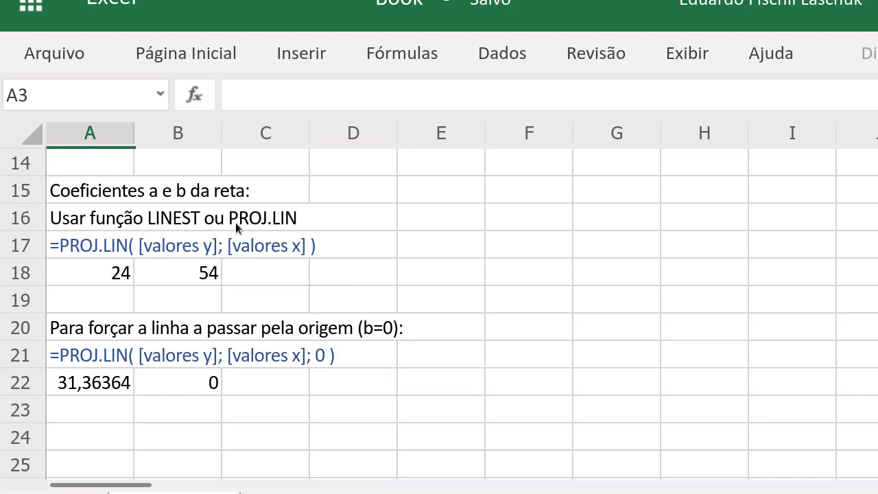
{"action": "left_click", "coordinate": [236, 228]}
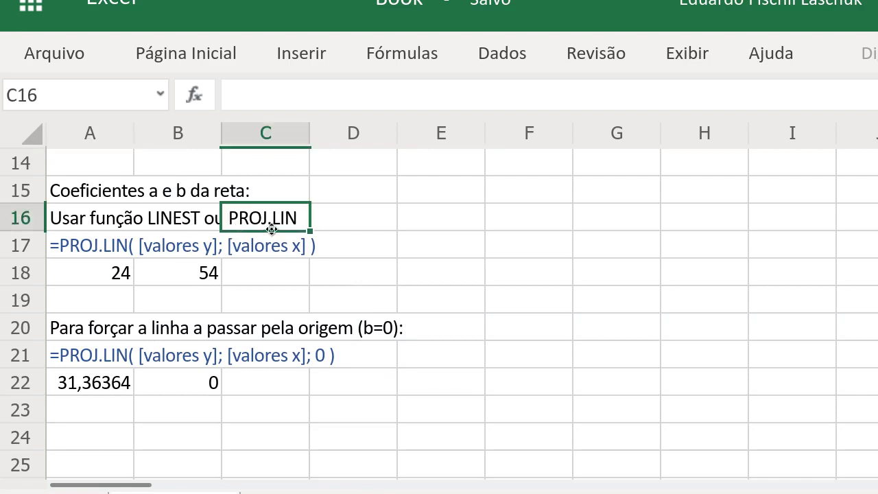
{"action": "left_click", "coordinate": [101, 283]}
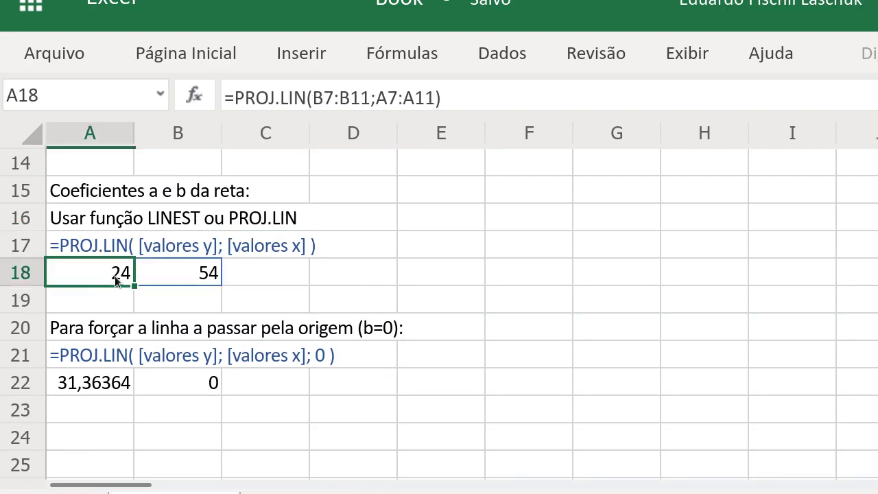
{"action": "double_click", "coordinate": [100, 273]}
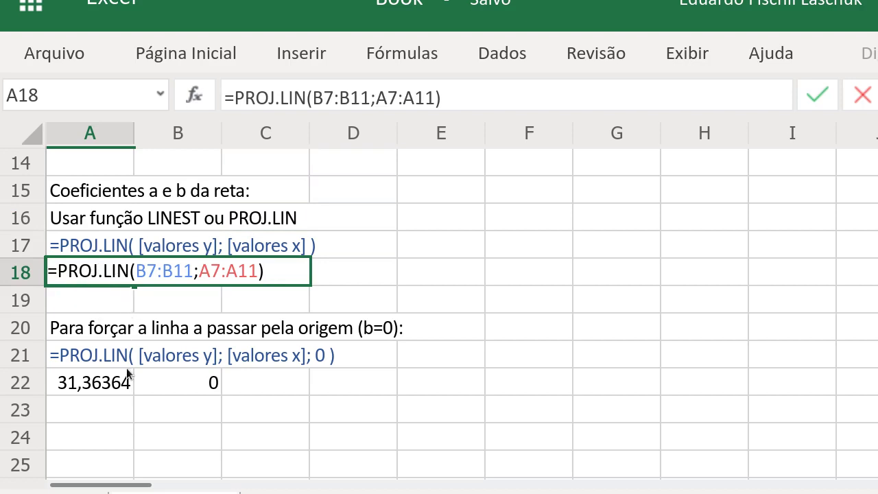
{"action": "key", "text": "ctrl+Return"}
- Insert a markers-only scatter chart (Dispersão) from the x and y data in A6:B11, including the headers
{"action": "scroll", "coordinate": [369, 296], "scroll_direction": "up", "scroll_amount": 3}
{"action": "scroll", "coordinate": [368, 295], "scroll_direction": "up", "scroll_amount": 3}
{"action": "scroll", "coordinate": [351, 307], "scroll_direction": "down", "scroll_amount": 2}
{"action": "left_click_drag", "start_coordinate": [110, 247], "coordinate": [172, 388]}
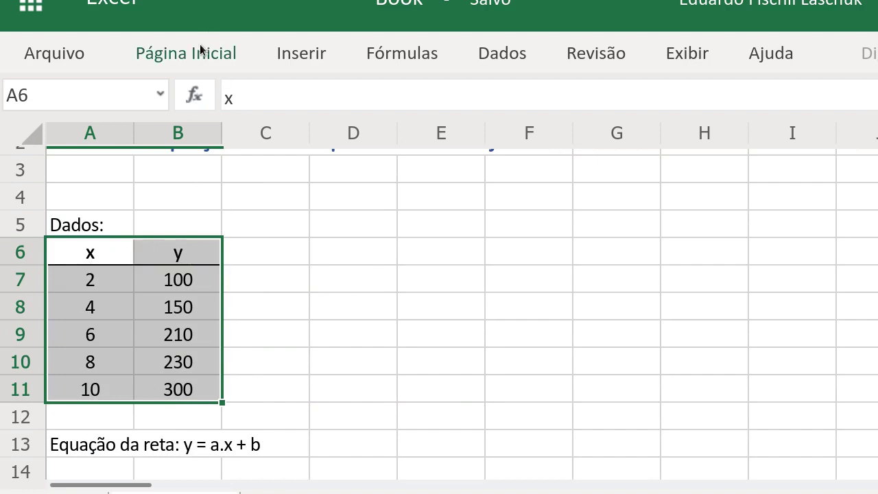
{"action": "left_click", "coordinate": [300, 53]}
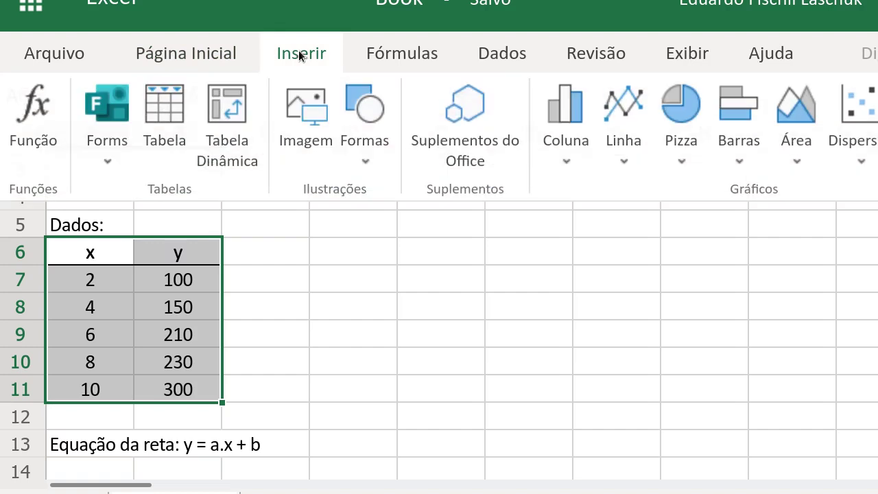
{"action": "left_click", "coordinate": [851, 97]}
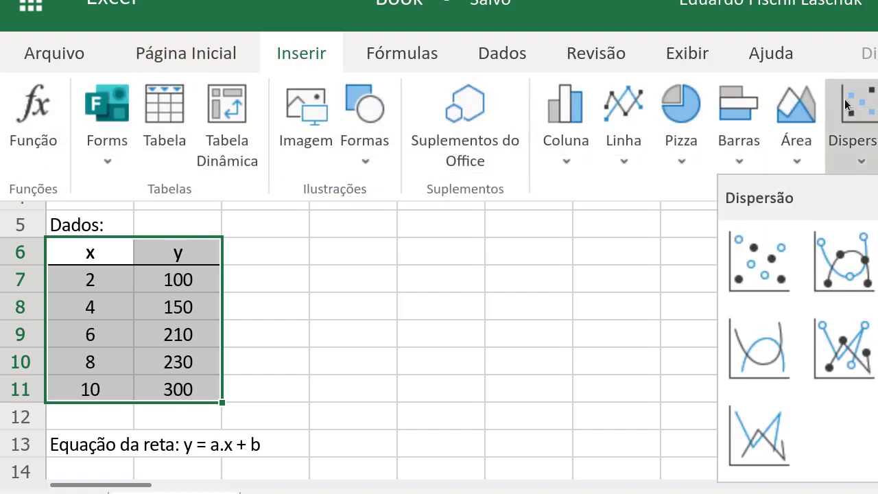
{"action": "left_click", "coordinate": [755, 258]}
- Shrink the scatter chart and place it beside the data, from the edge of column C to column G, about rows 5 to 15
{"action": "scroll", "coordinate": [660, 306], "scroll_direction": "up", "scroll_amount": 2}
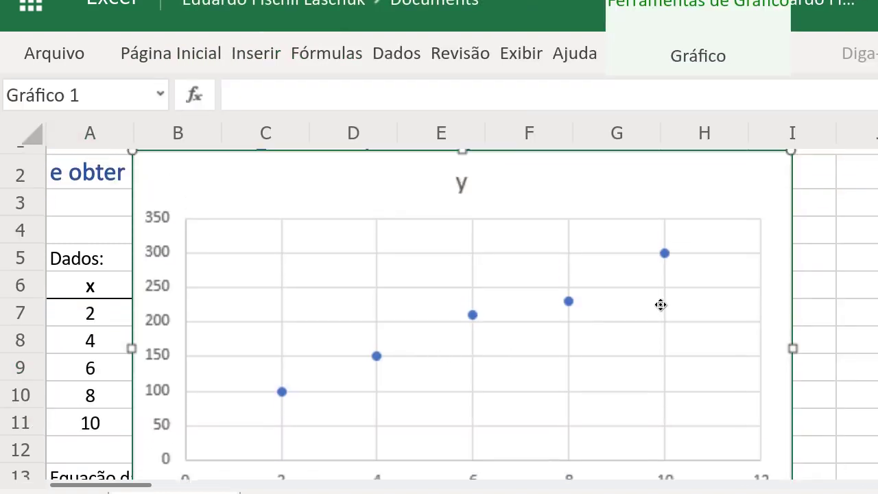
{"action": "left_click_drag", "start_coordinate": [785, 180], "coordinate": [567, 286]}
{"action": "scroll", "coordinate": [294, 308], "scroll_direction": "down", "scroll_amount": 3}
{"action": "left_click_drag", "start_coordinate": [235, 210], "coordinate": [382, 310]}
{"action": "scroll", "coordinate": [382, 302], "scroll_direction": "down", "scroll_amount": 3}
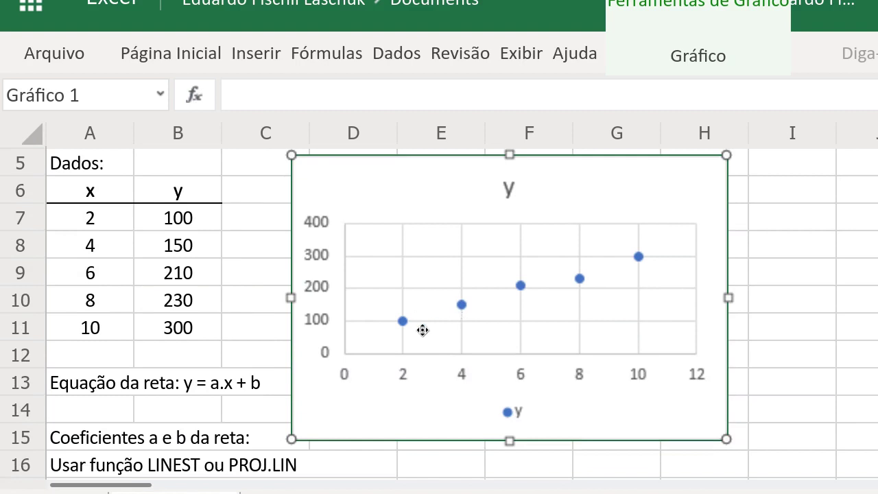
{"action": "left_click_drag", "start_coordinate": [729, 297], "coordinate": [649, 309]}
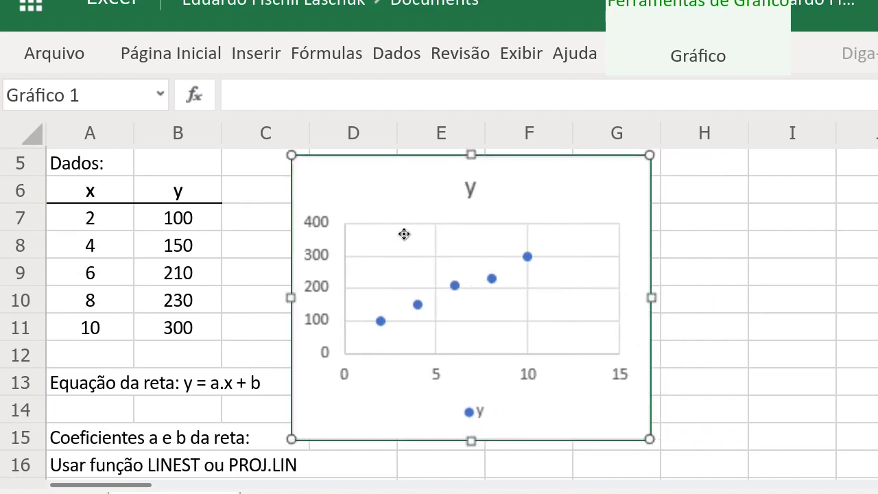